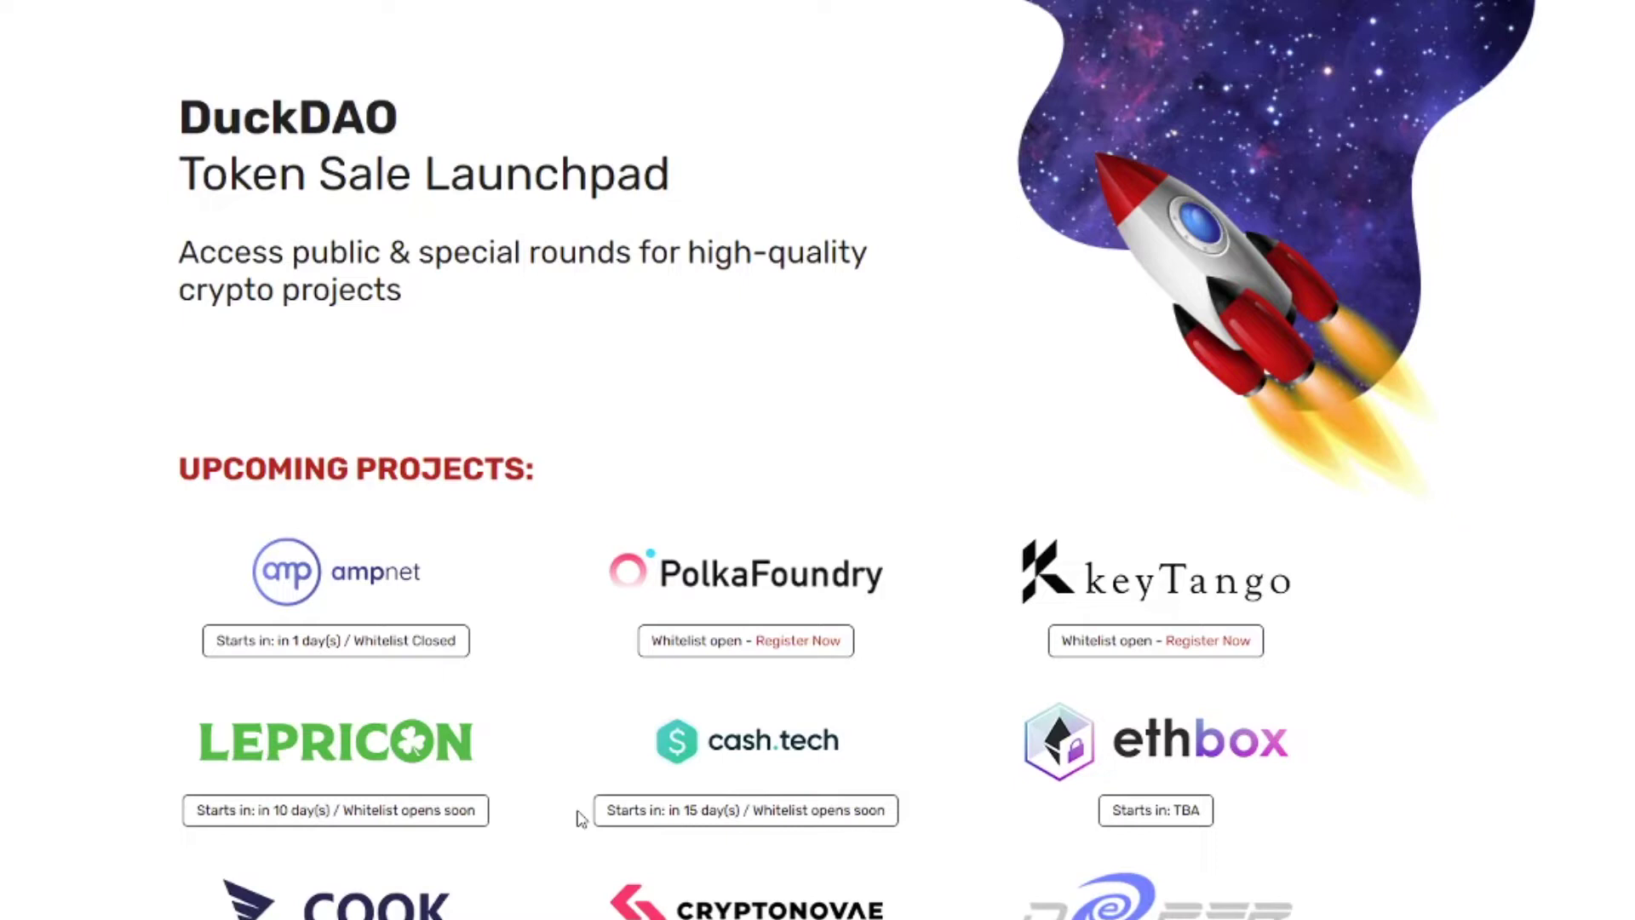
# Review the upcoming and previous project cards on the DuckDAO token sale launchpad
pyautogui.scroll(-6, 715, 661)
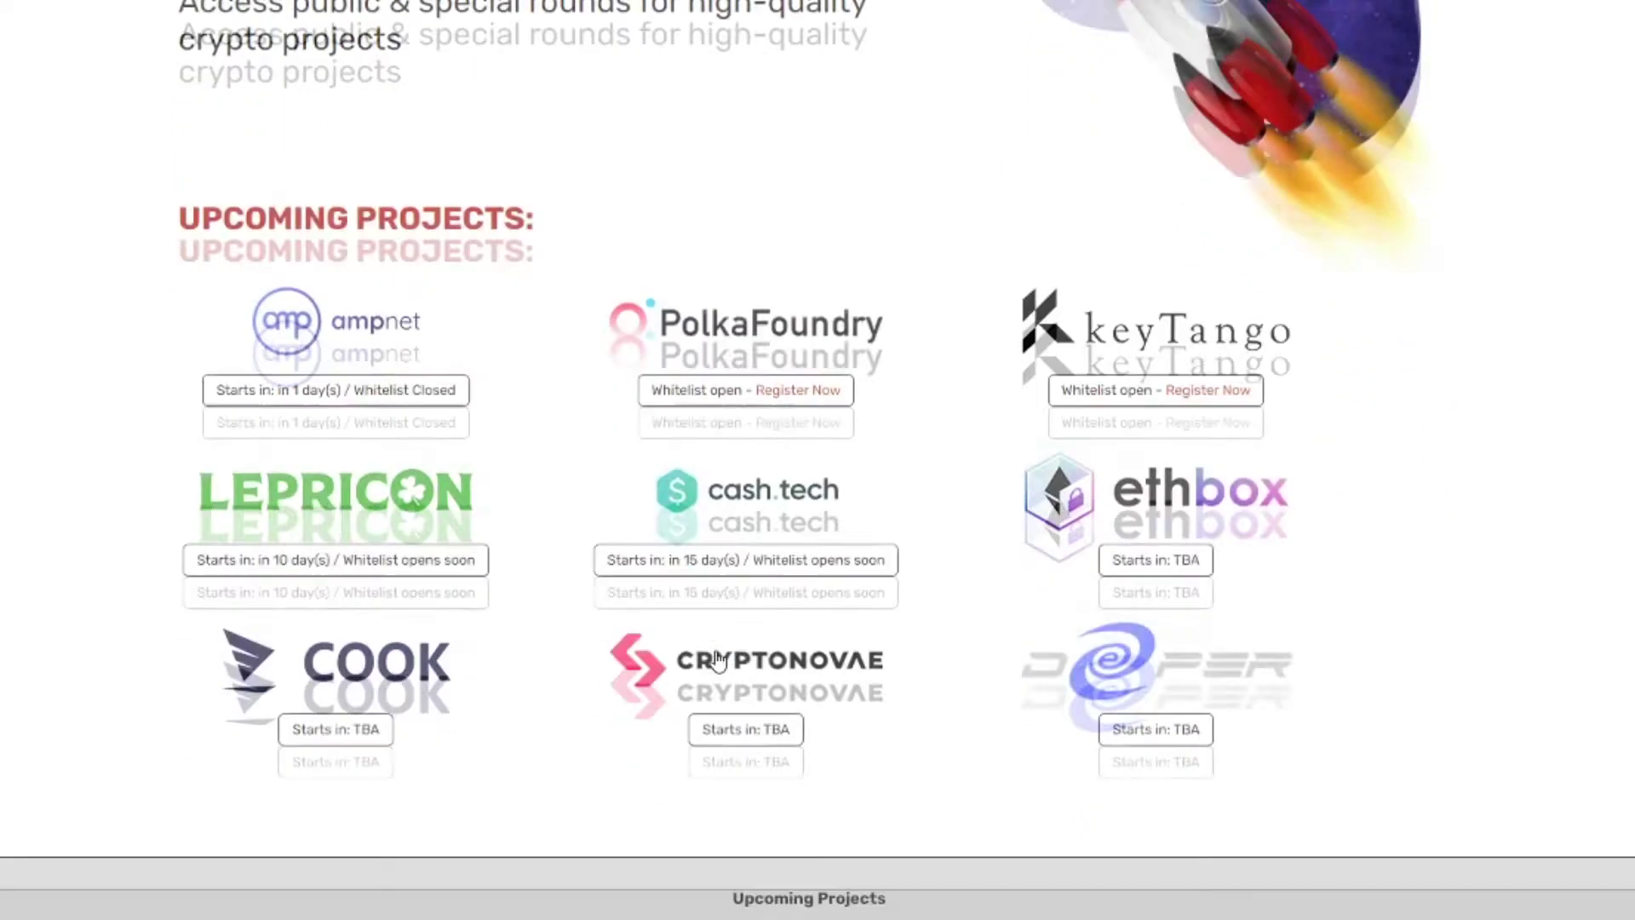
pyautogui.scroll(-3, 718, 662)
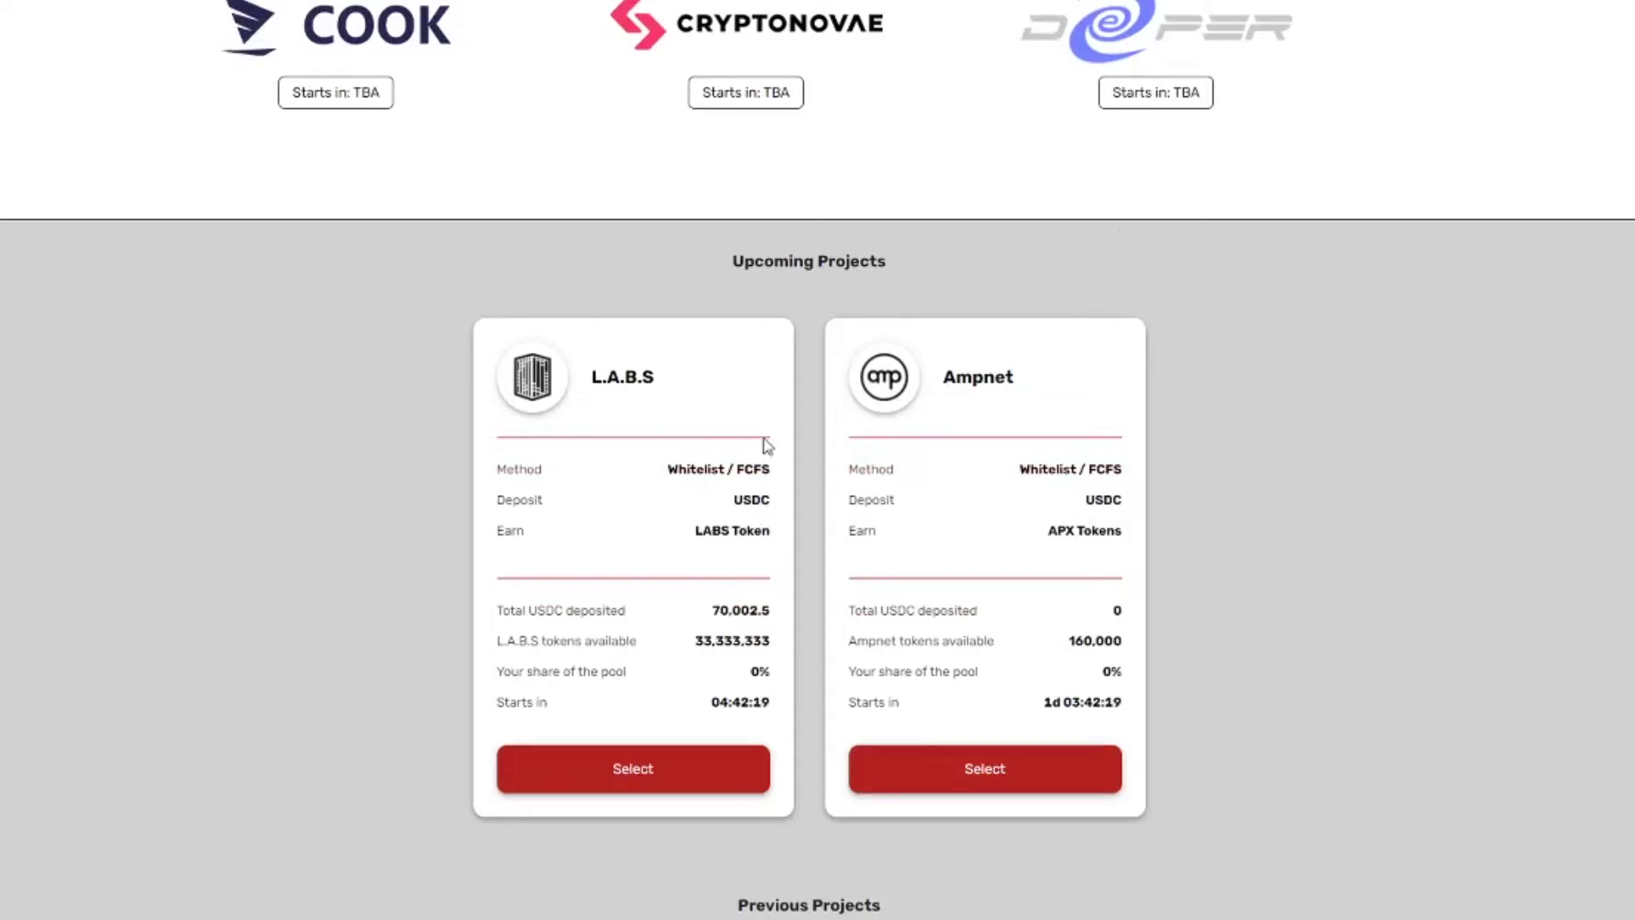
pyautogui.scroll(-4, 763, 447)
pyautogui.scroll(-3, 785, 552)
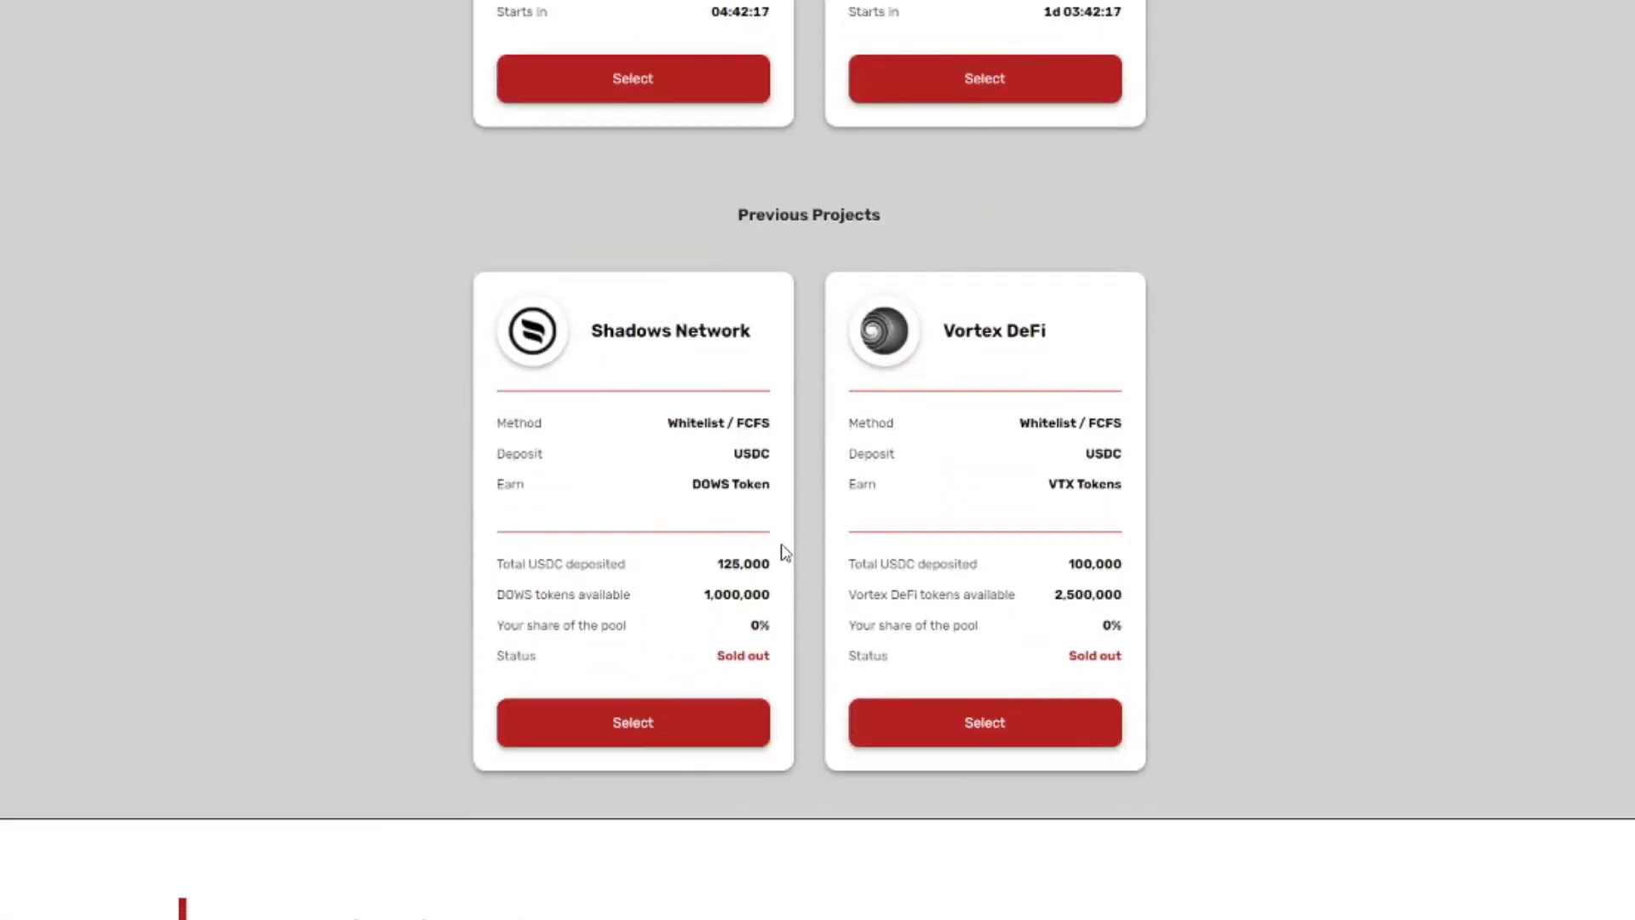
pyautogui.click(674, 731)
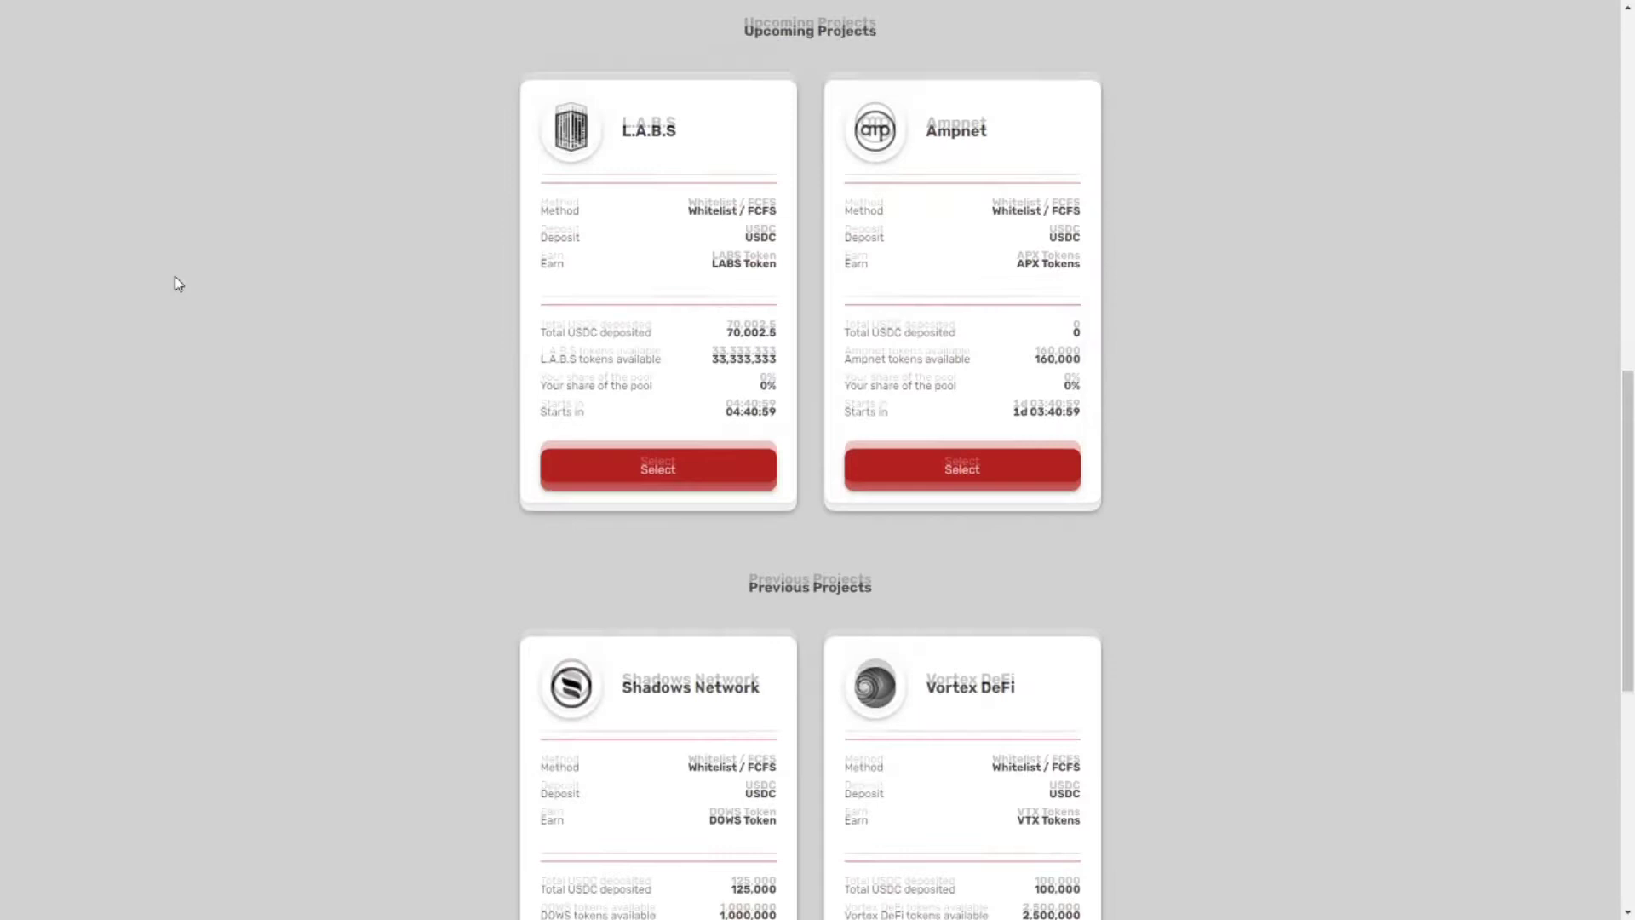
pyautogui.hotkey('alt', 'Left')
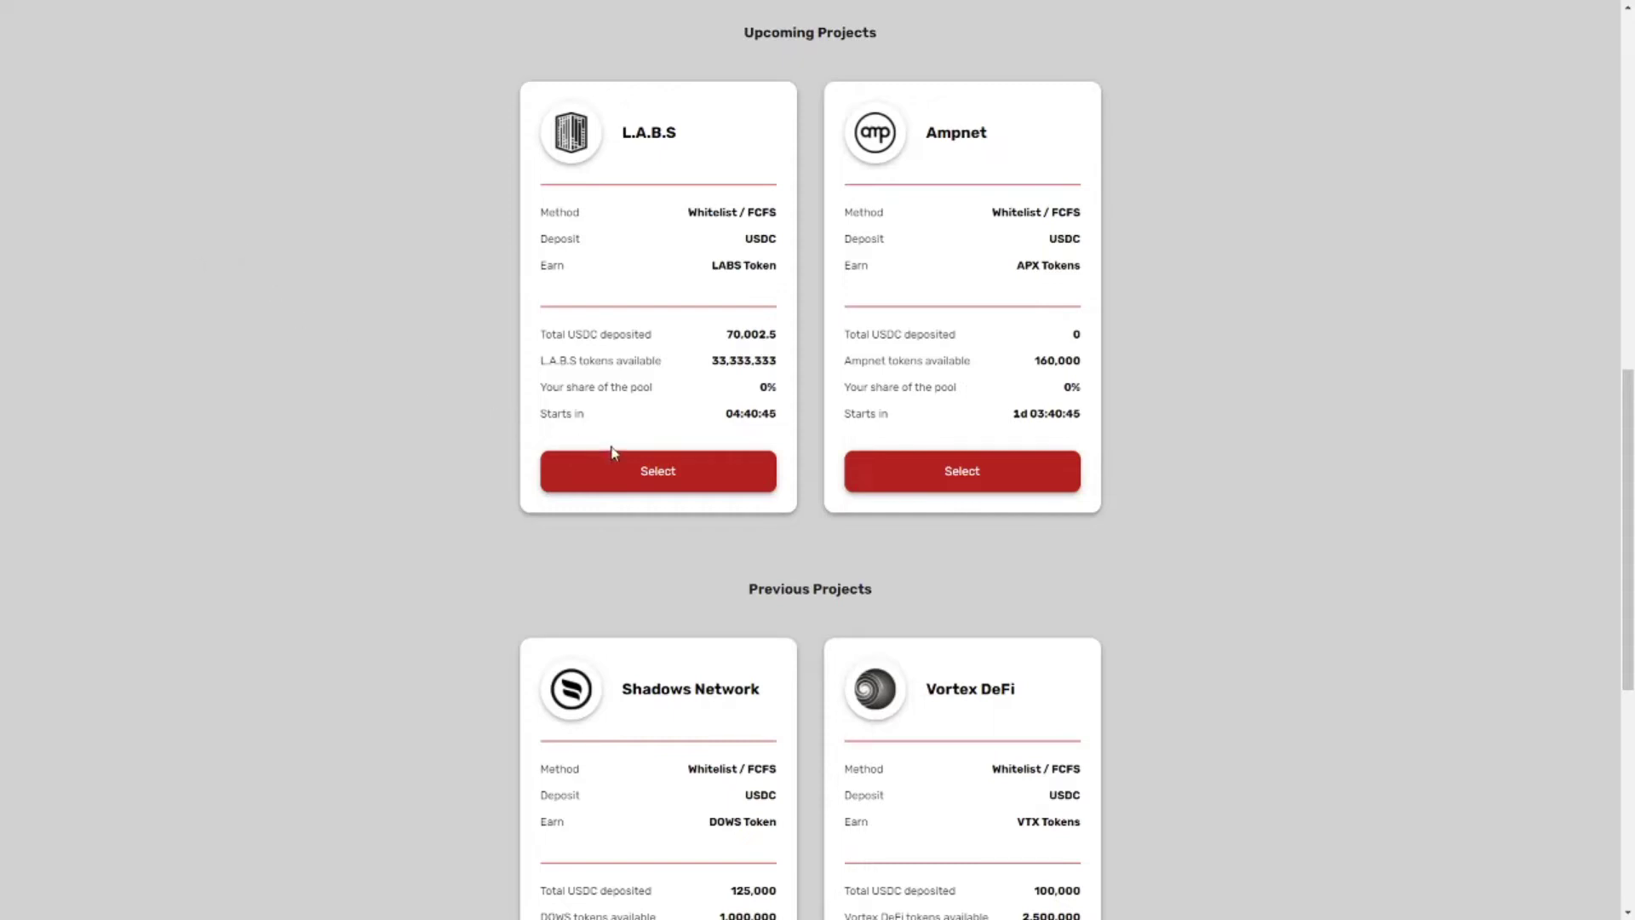
pyautogui.scroll(-2, 864, 559)
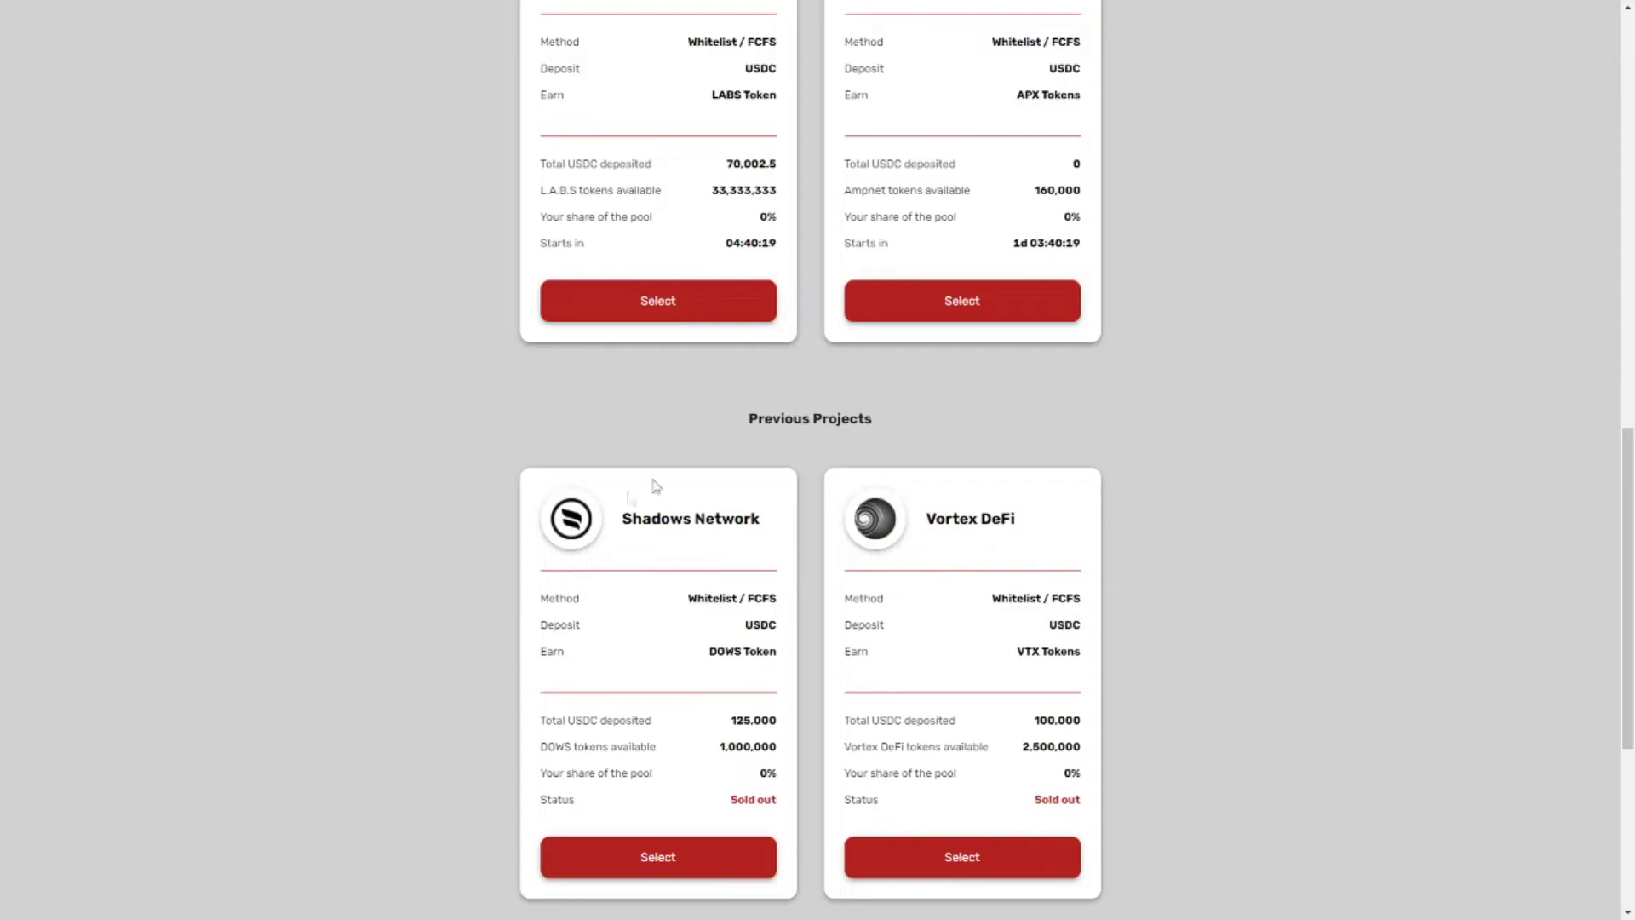
pyautogui.scroll(3, 656, 485)
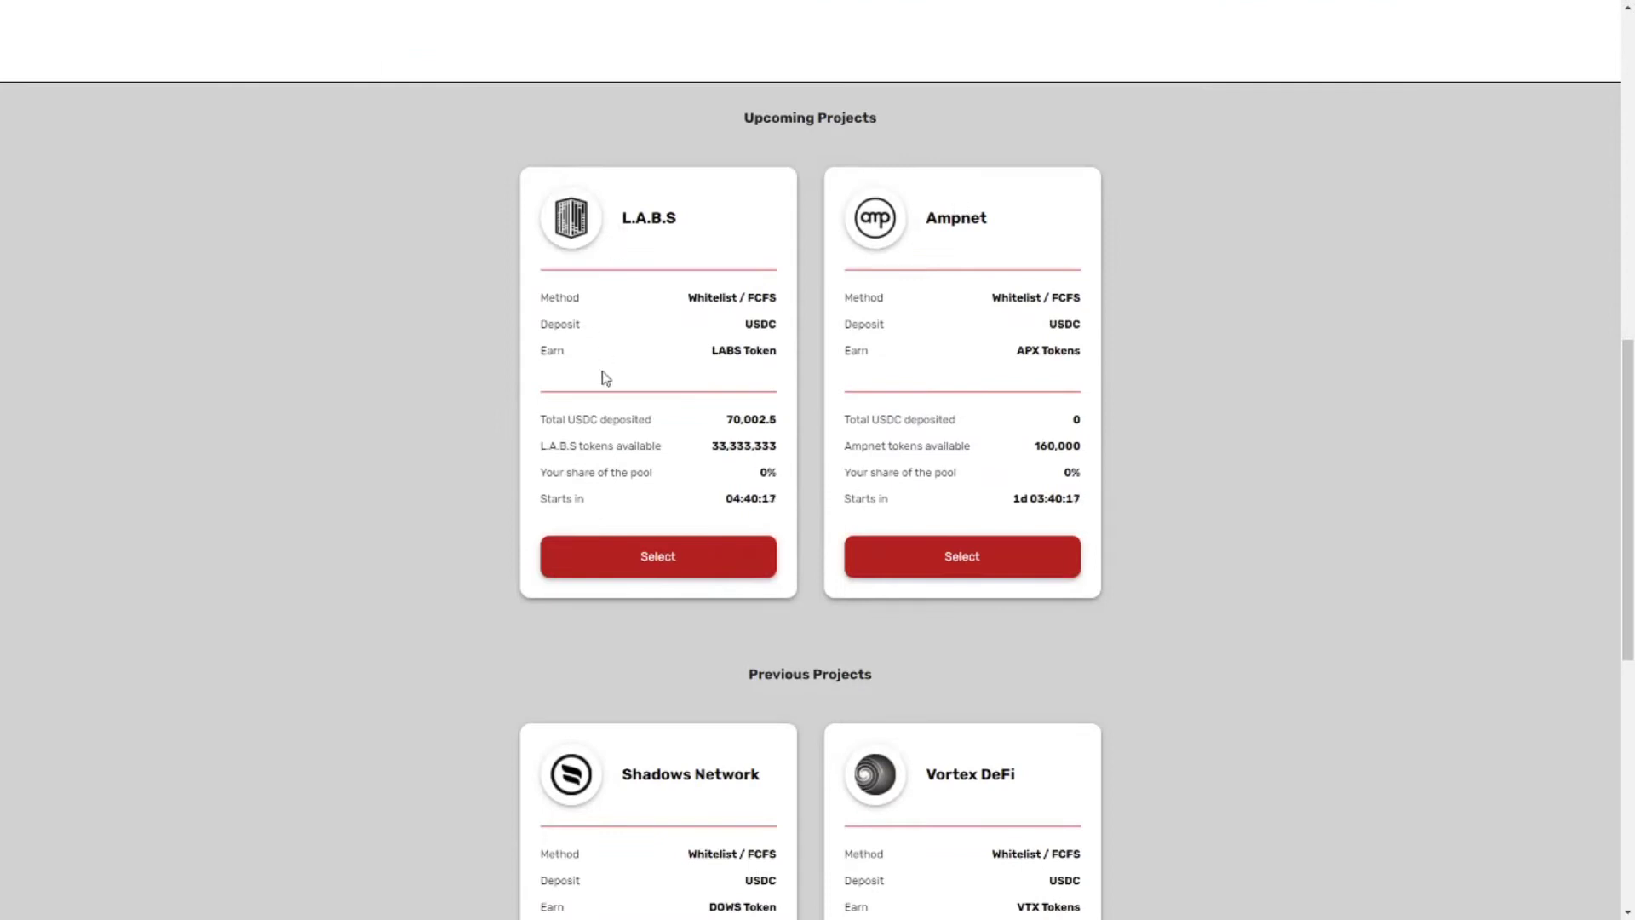
pyautogui.scroll(-1, 603, 378)
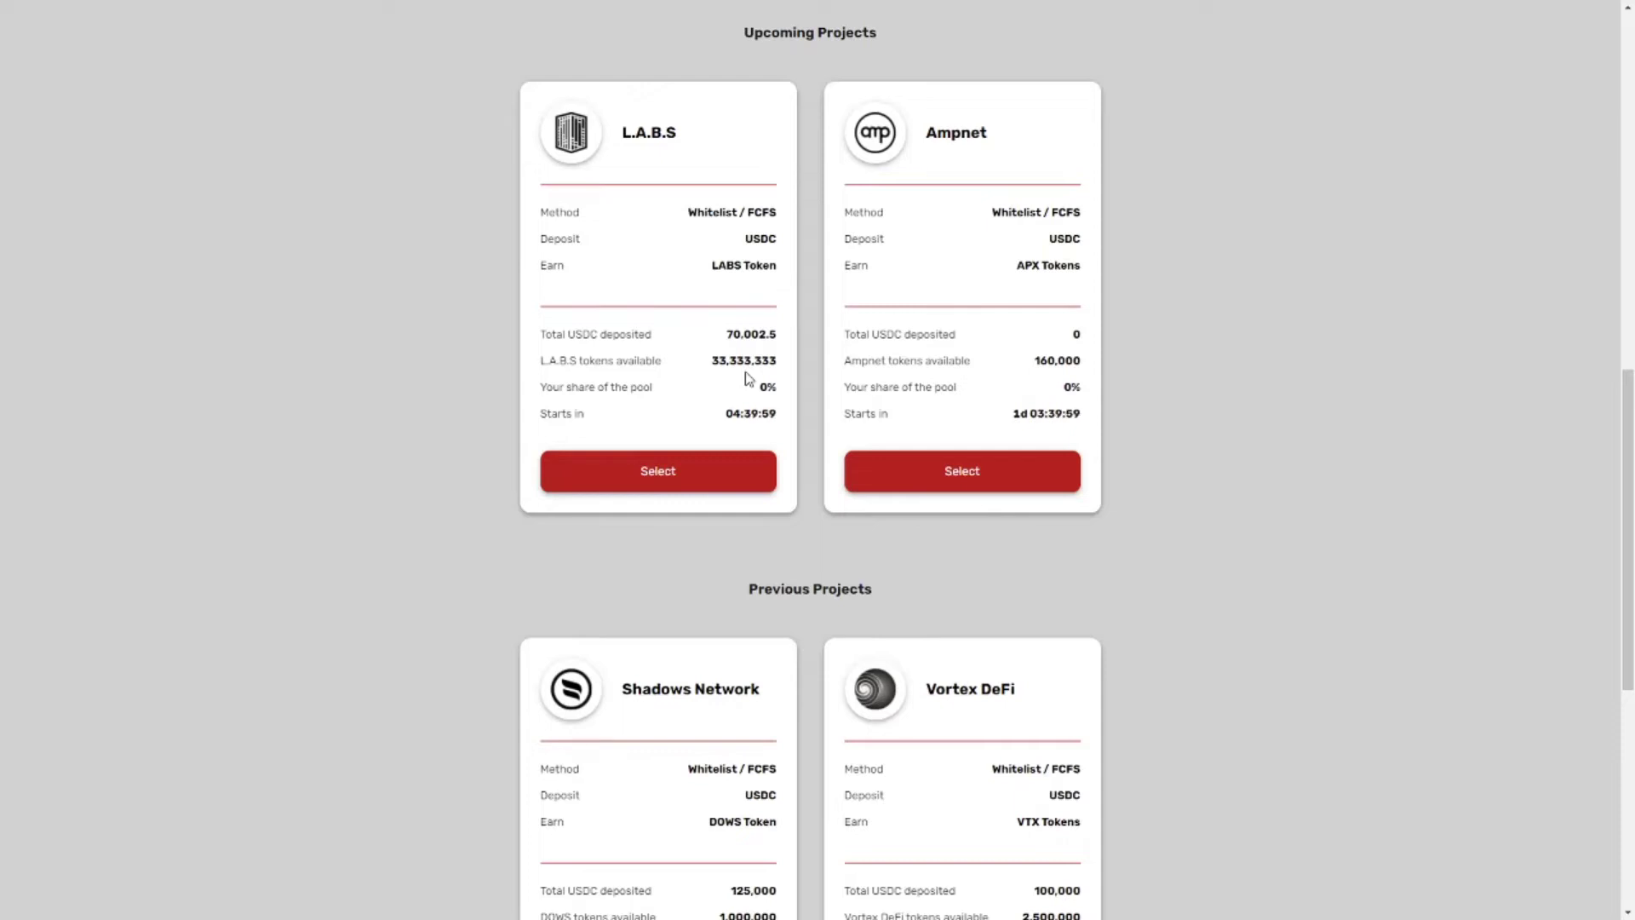
pyautogui.scroll(2, 733, 394)
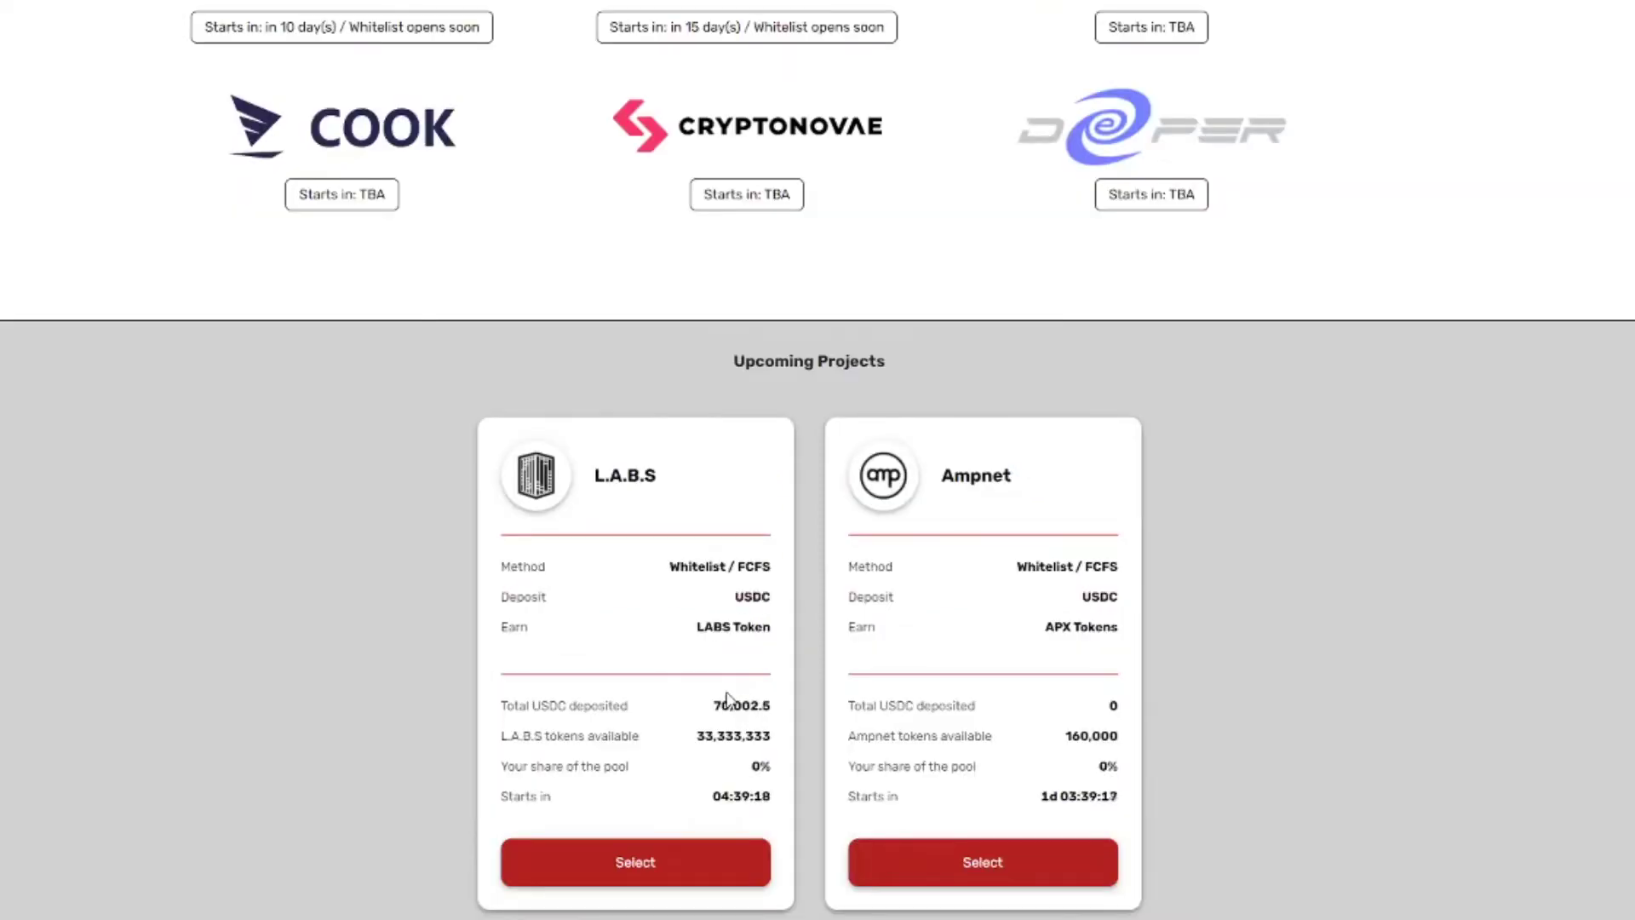
# Open the L.A.B.S project pool and examine its start countdown and total USDC deposited
pyautogui.scroll(-2, 700, 728)
pyautogui.click(653, 669)
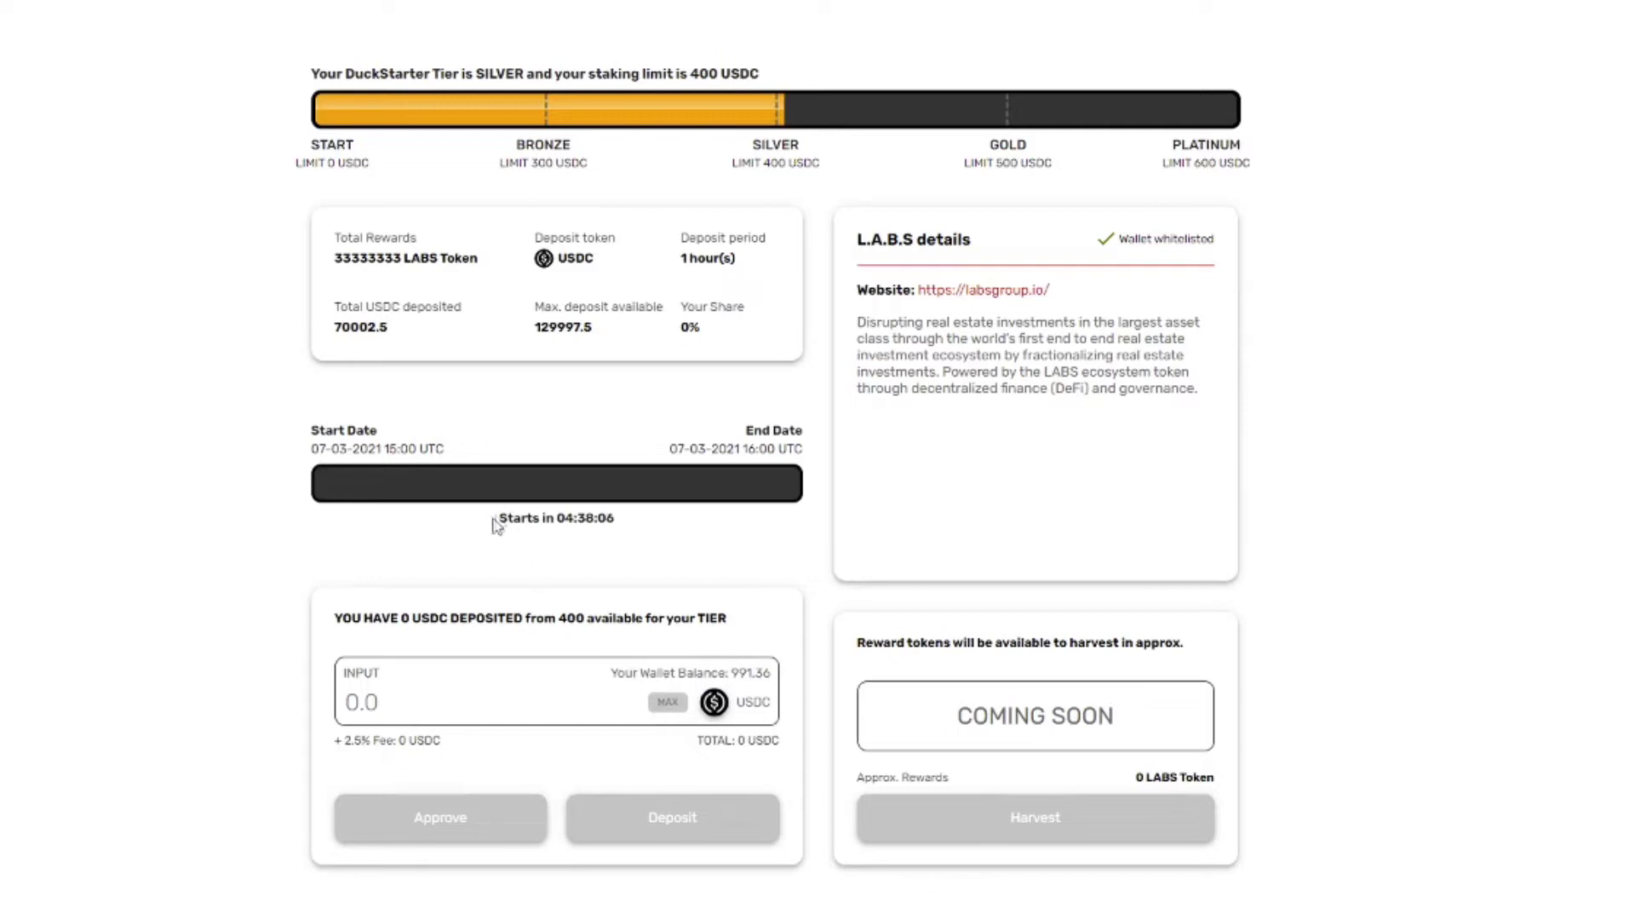
pyautogui.moveTo(497, 519); pyautogui.dragTo(650, 522)
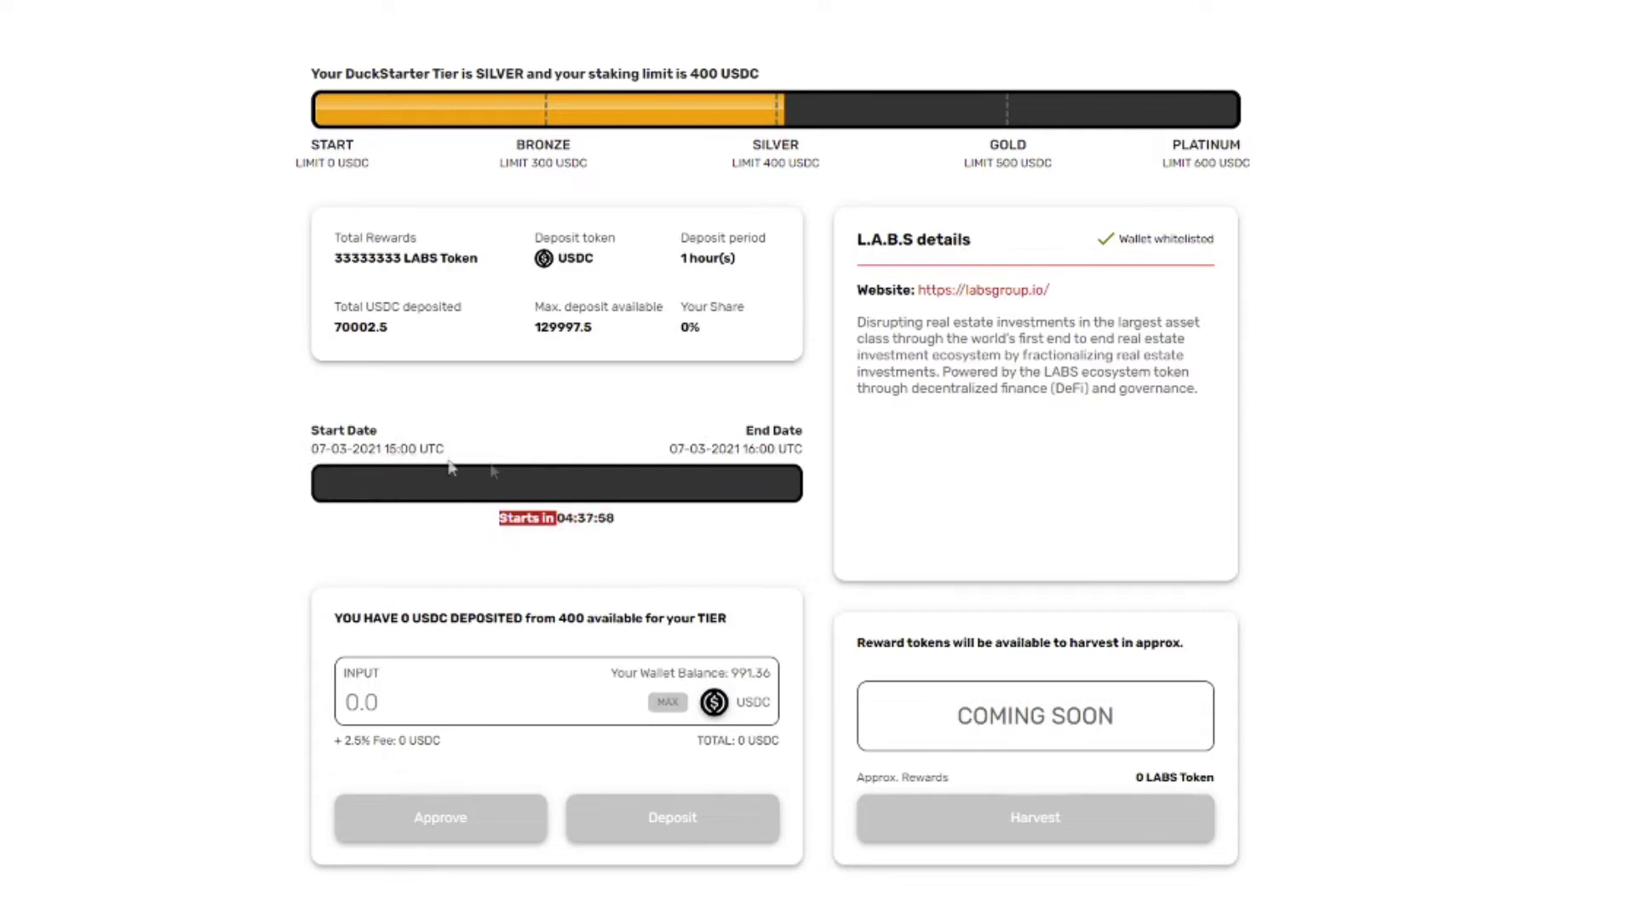
pyautogui.click(599, 521)
pyautogui.moveTo(350, 329); pyautogui.dragTo(403, 337)
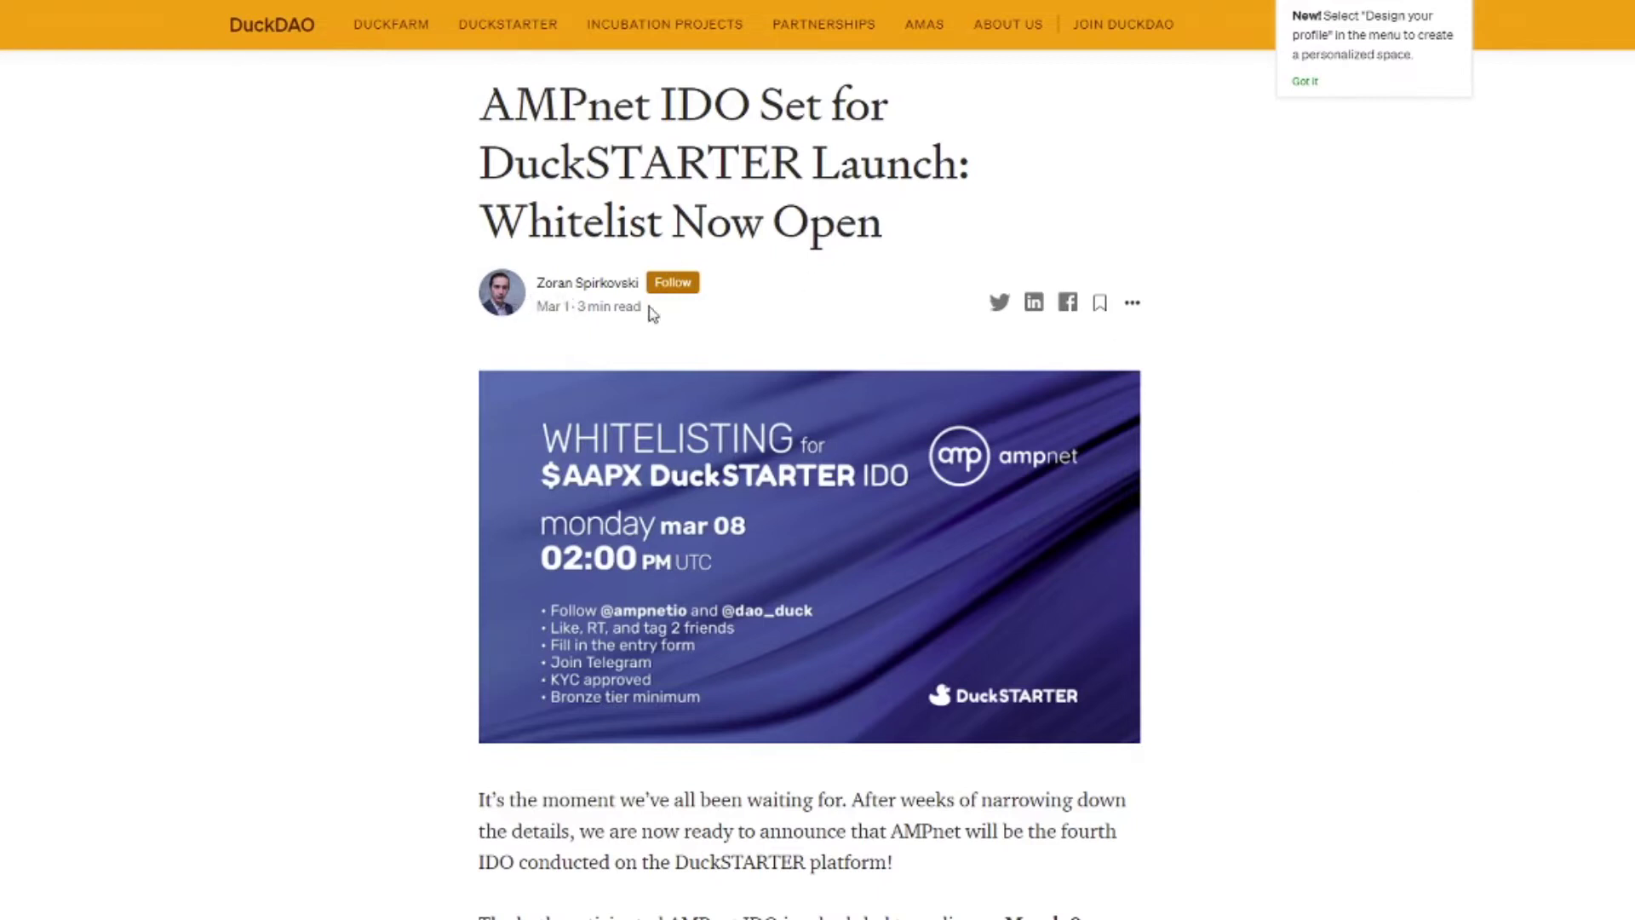
# Read the AMPnet IDO article's sections on DuckSTARTER tiers, the KYC process and public sale details
pyautogui.scroll(-12, 675, 304)
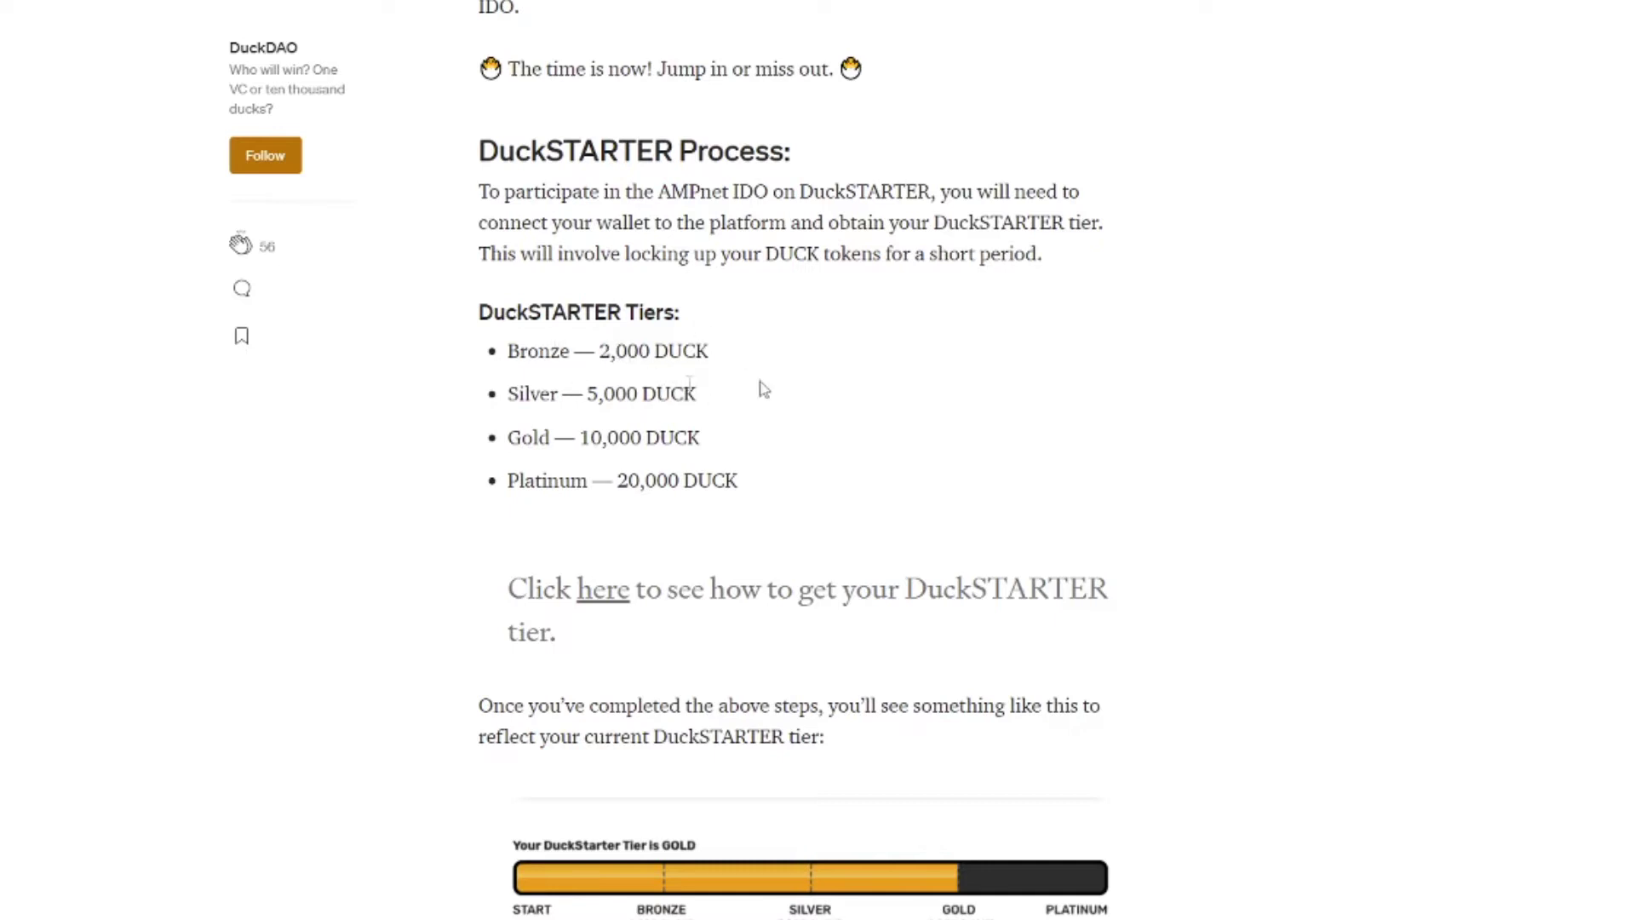
pyautogui.scroll(-9, 749, 391)
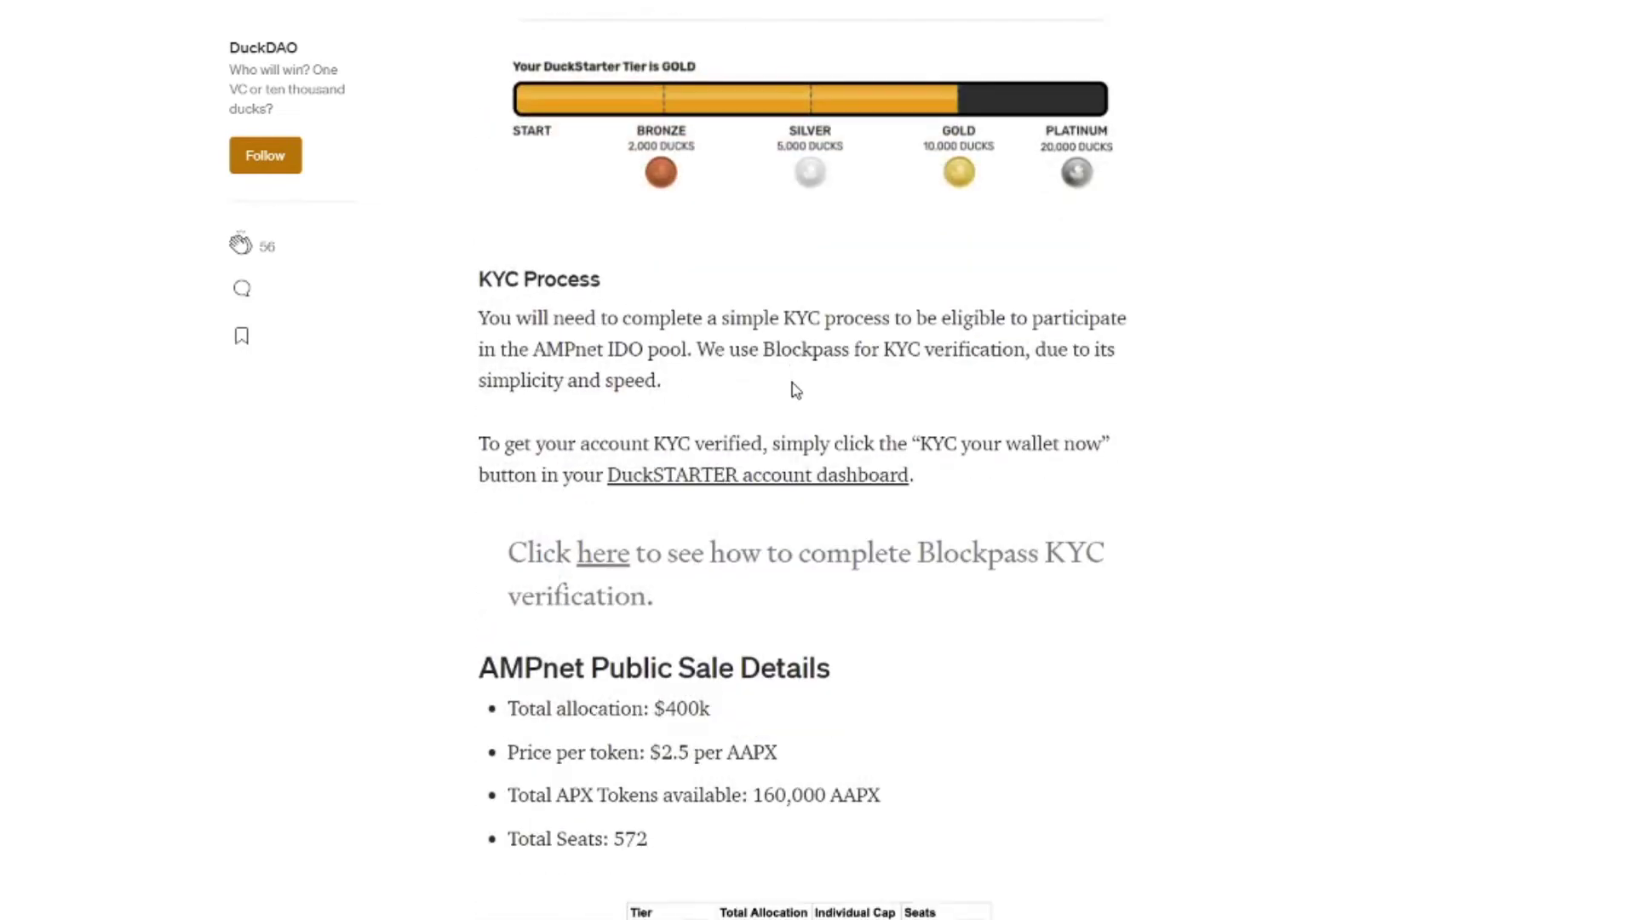
pyautogui.scroll(-5, 794, 387)
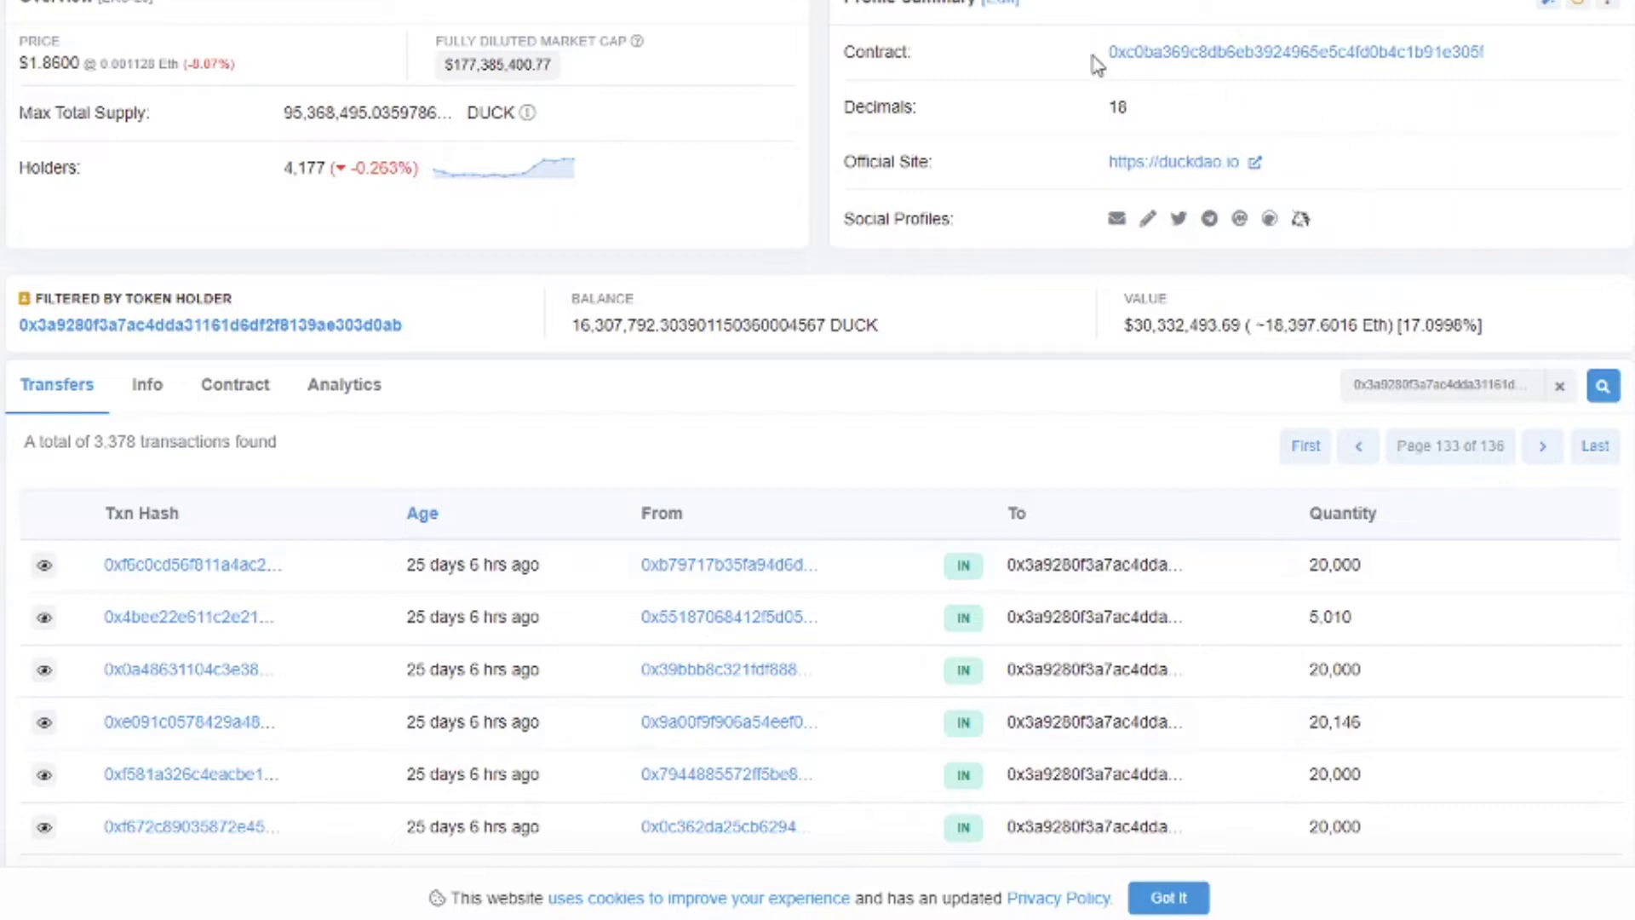
# On Etherscan, highlight the DUCK contract address and view the last page of the filtered token transfers
pyautogui.moveTo(1100, 53); pyautogui.dragTo(1570, 60)
pyautogui.click(1591, 79)
pyautogui.scroll(-10, 1591, 79)
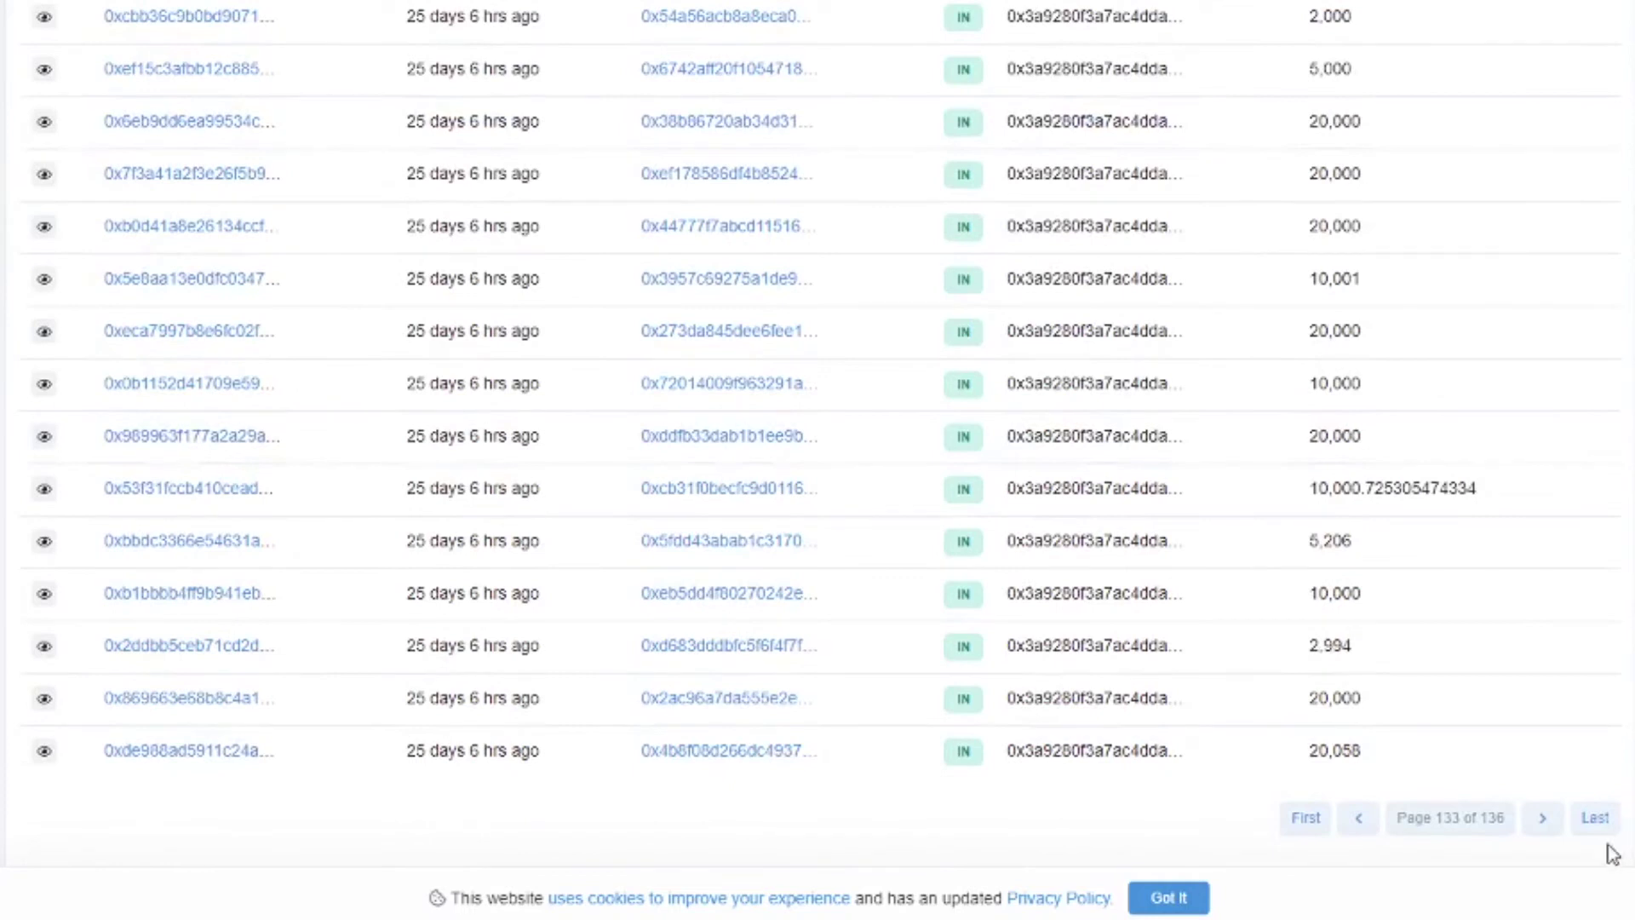
pyautogui.click(1596, 819)
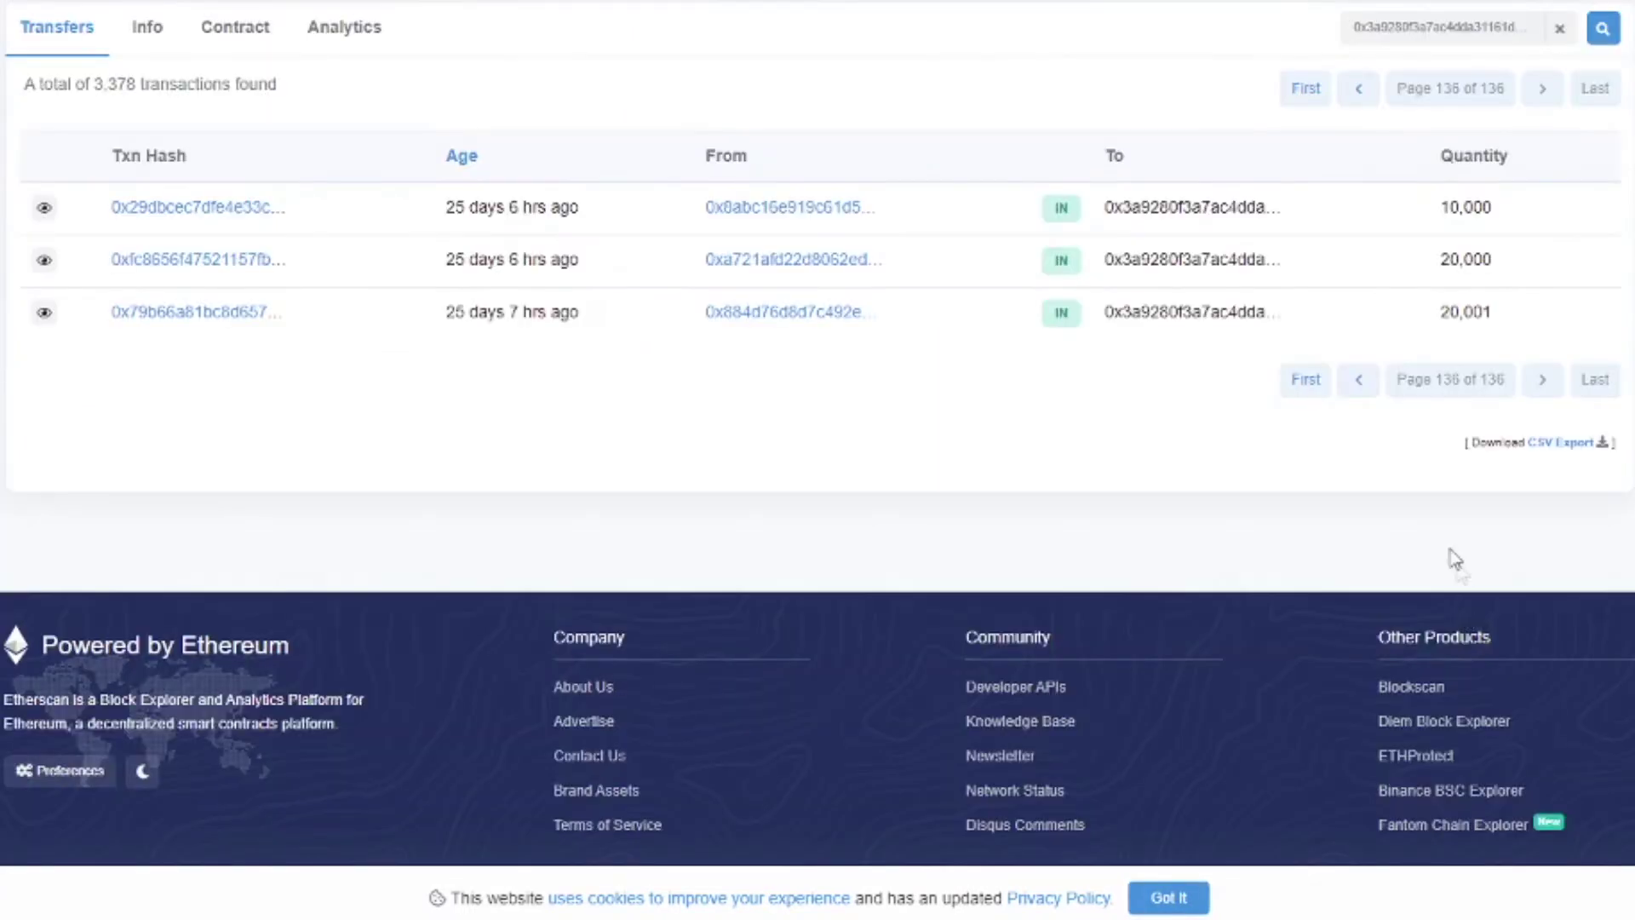
pyautogui.scroll(4, 1434, 547)
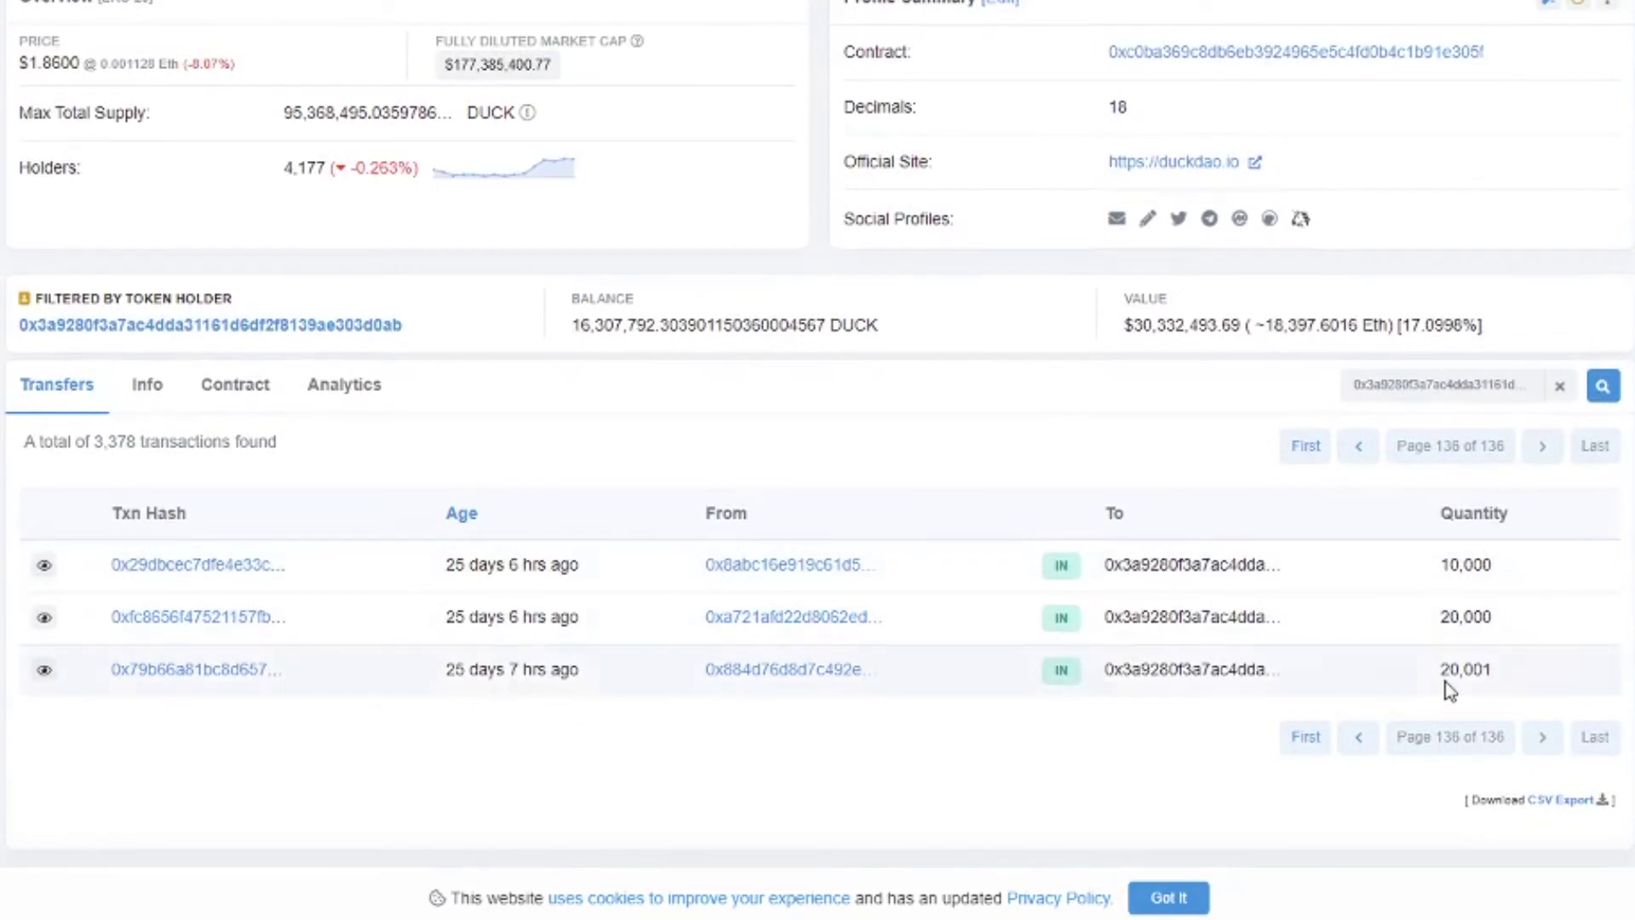
# Go back one page in the DUCK transfer list and examine the transfer quantities
pyautogui.click(1362, 741)
pyautogui.scroll(-15, 1494, 647)
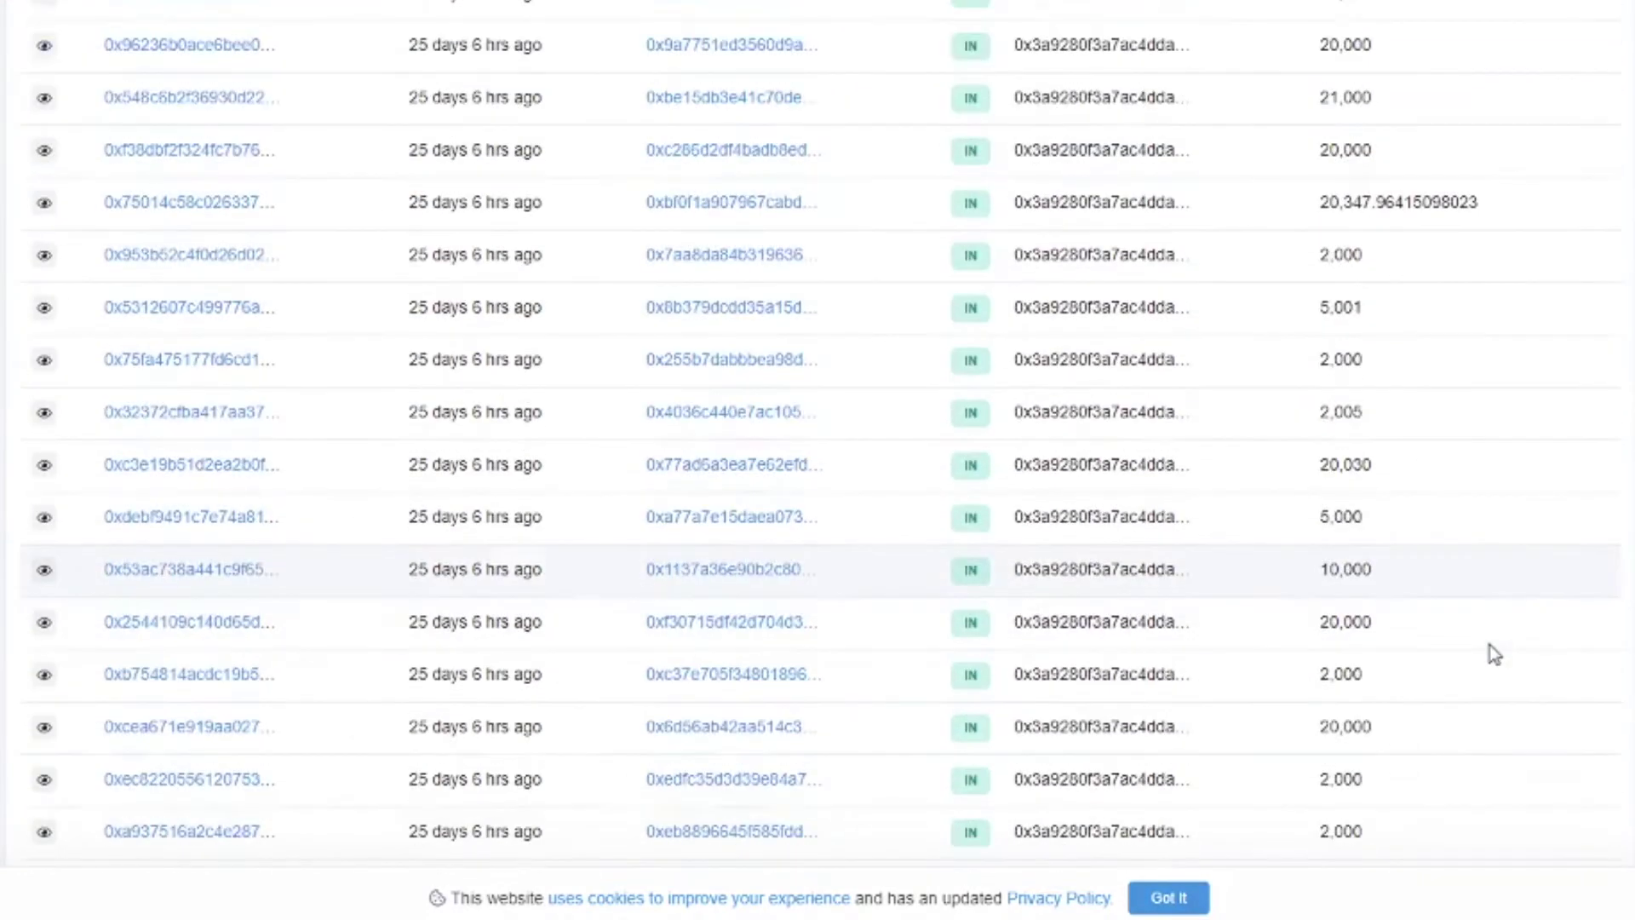
pyautogui.scroll(14, 1459, 645)
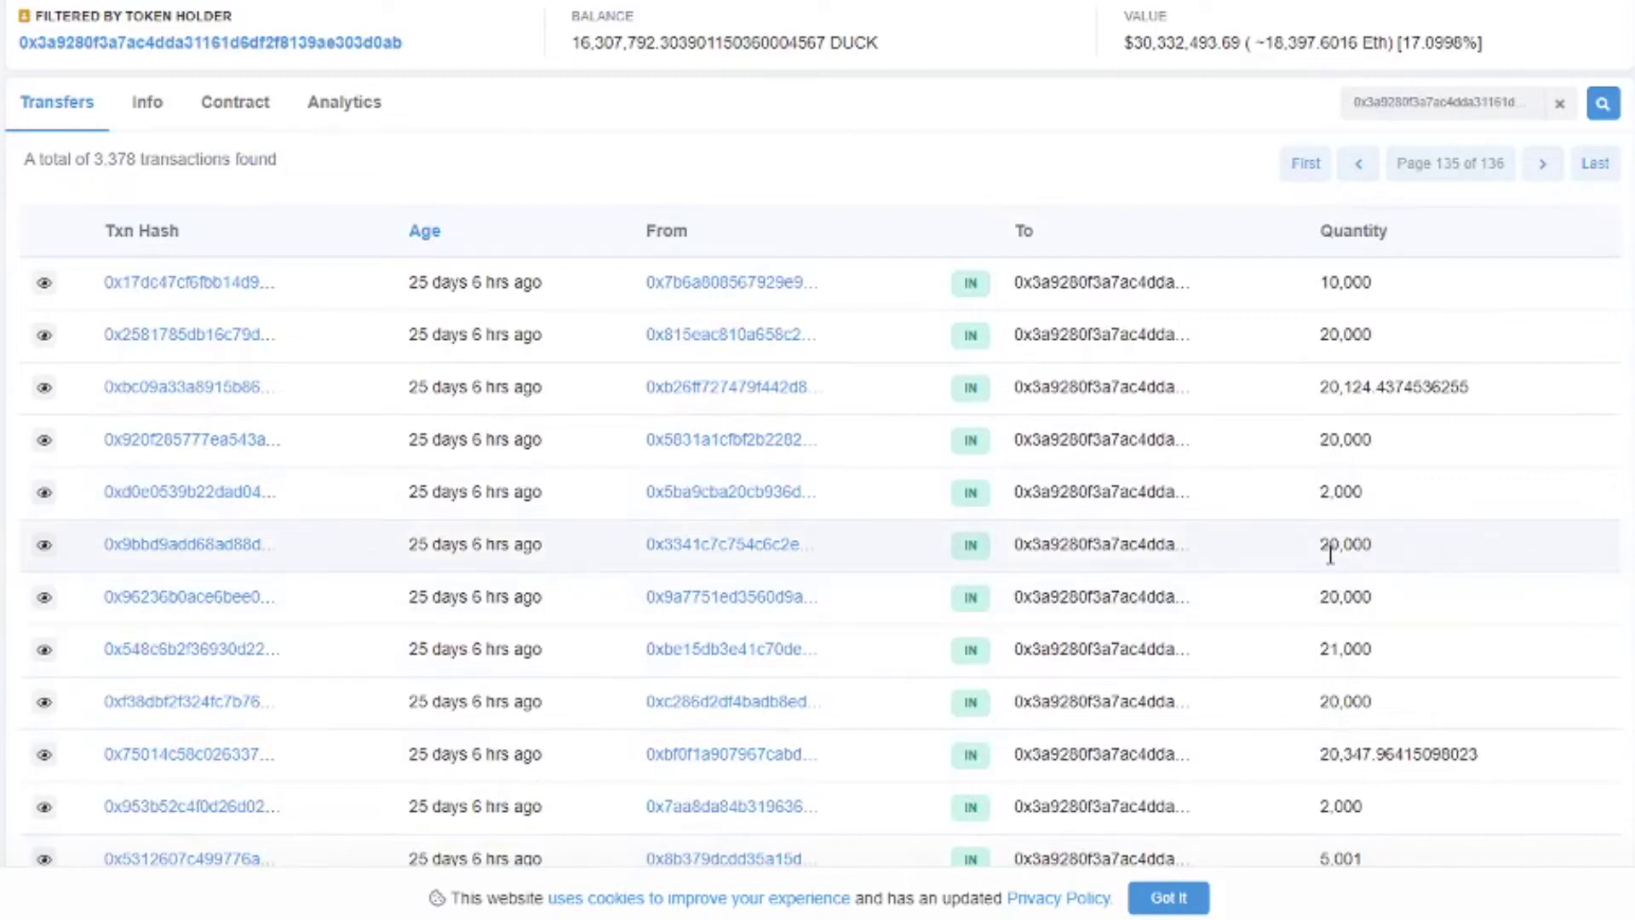
pyautogui.scroll(-10, 1333, 555)
pyautogui.scroll(-4, 1331, 553)
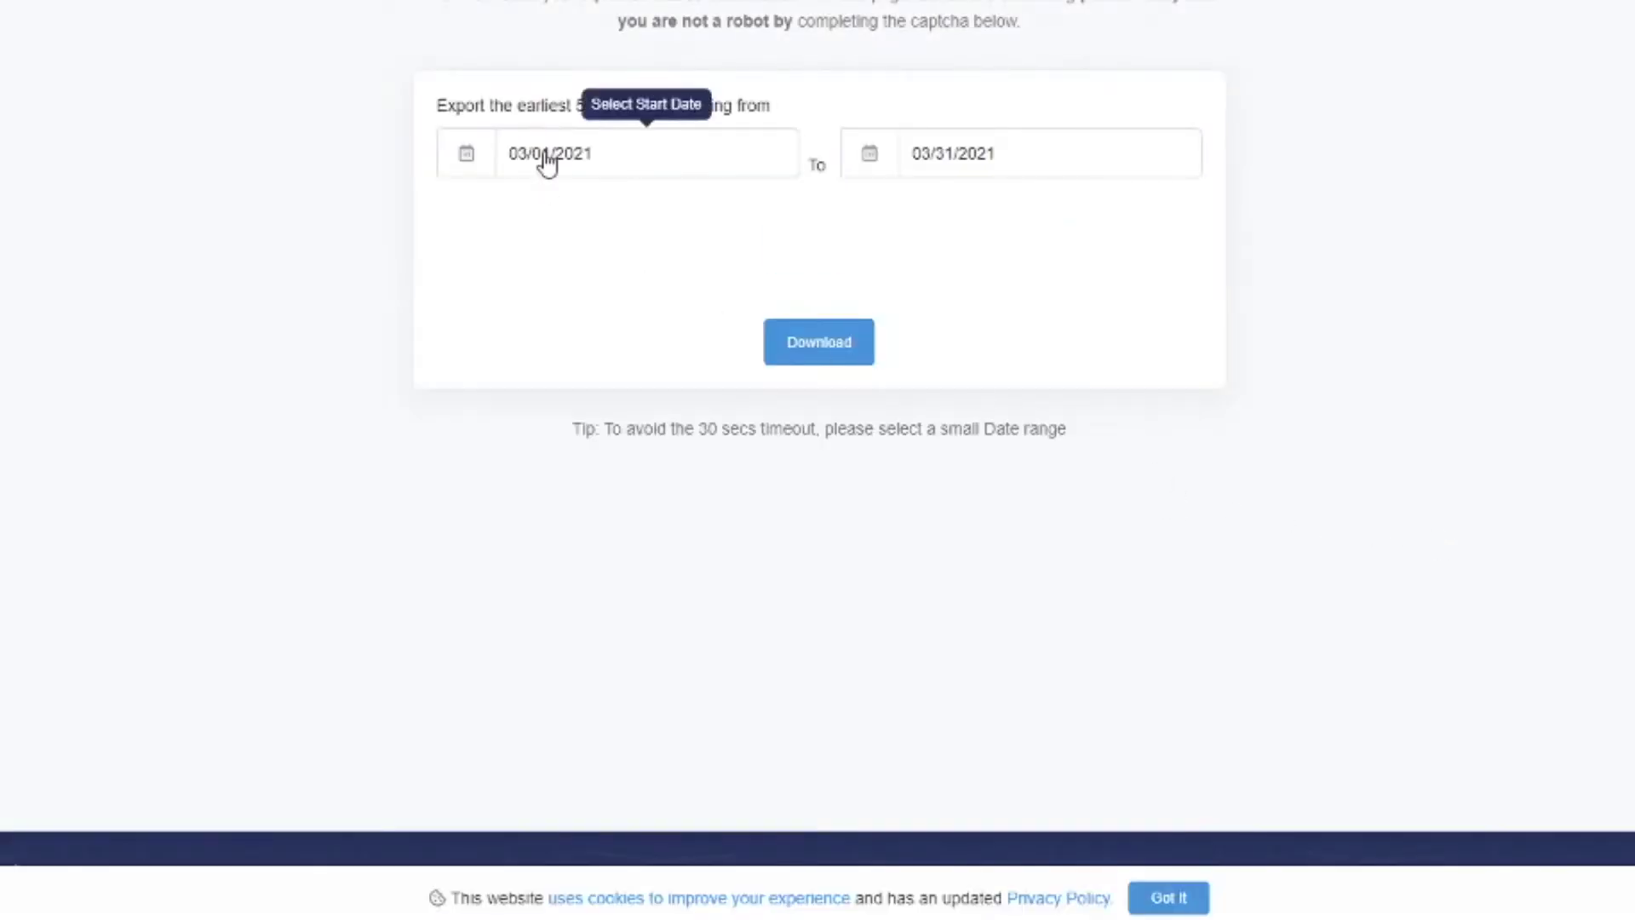
# Set the export start date to 02/01/2021 and download the transfers as CSV
pyautogui.click(546, 168)
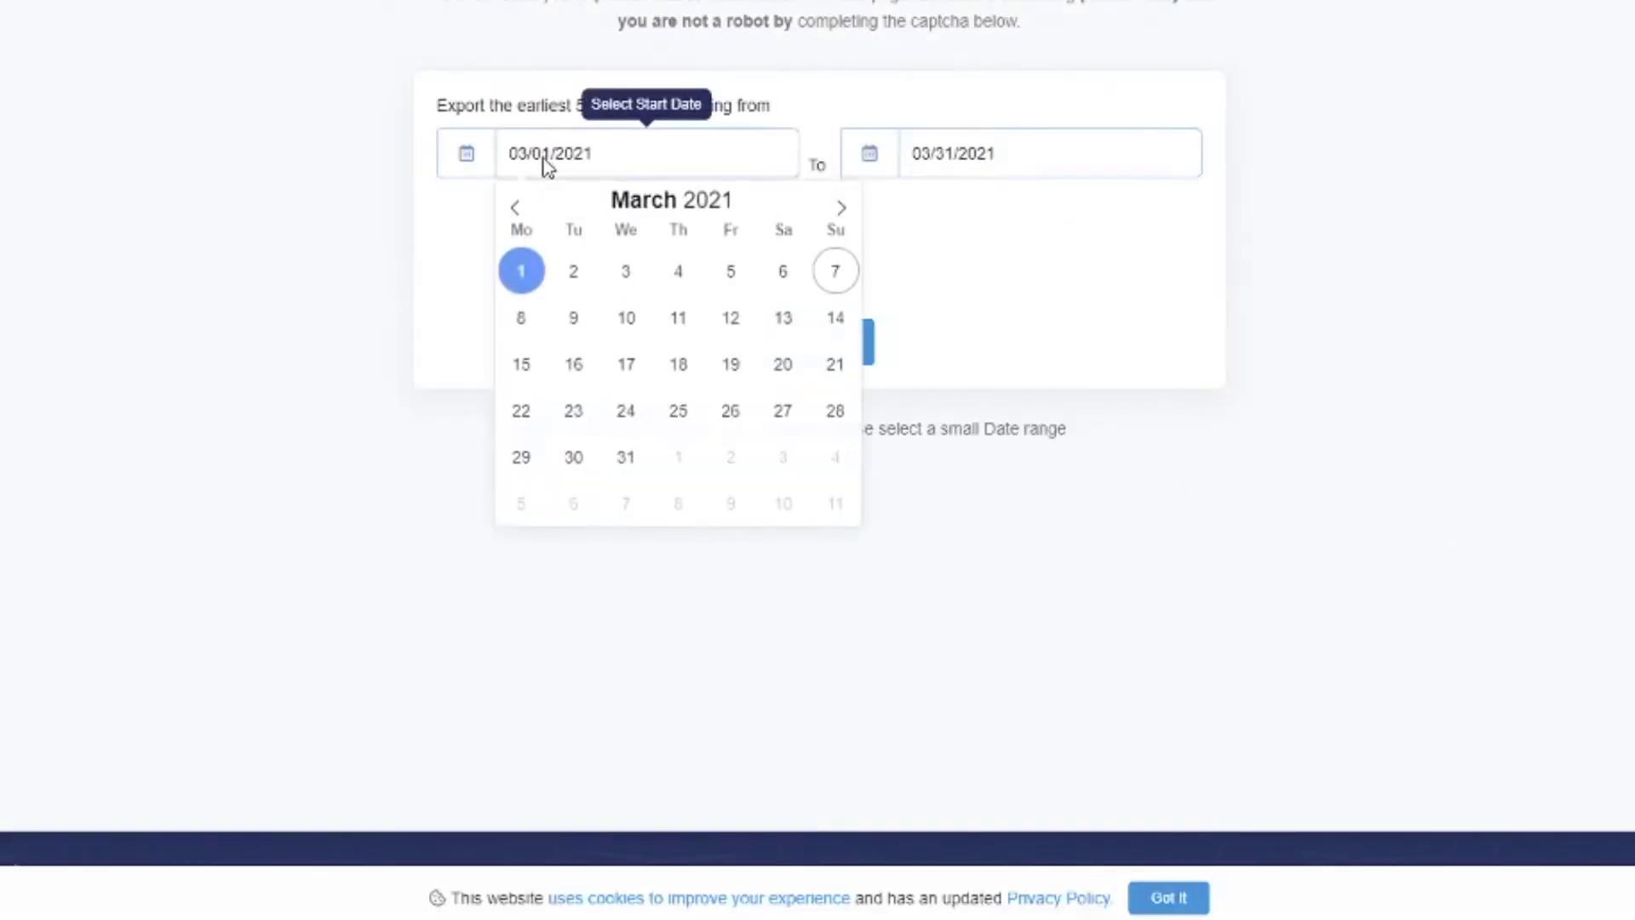
pyautogui.click(515, 214)
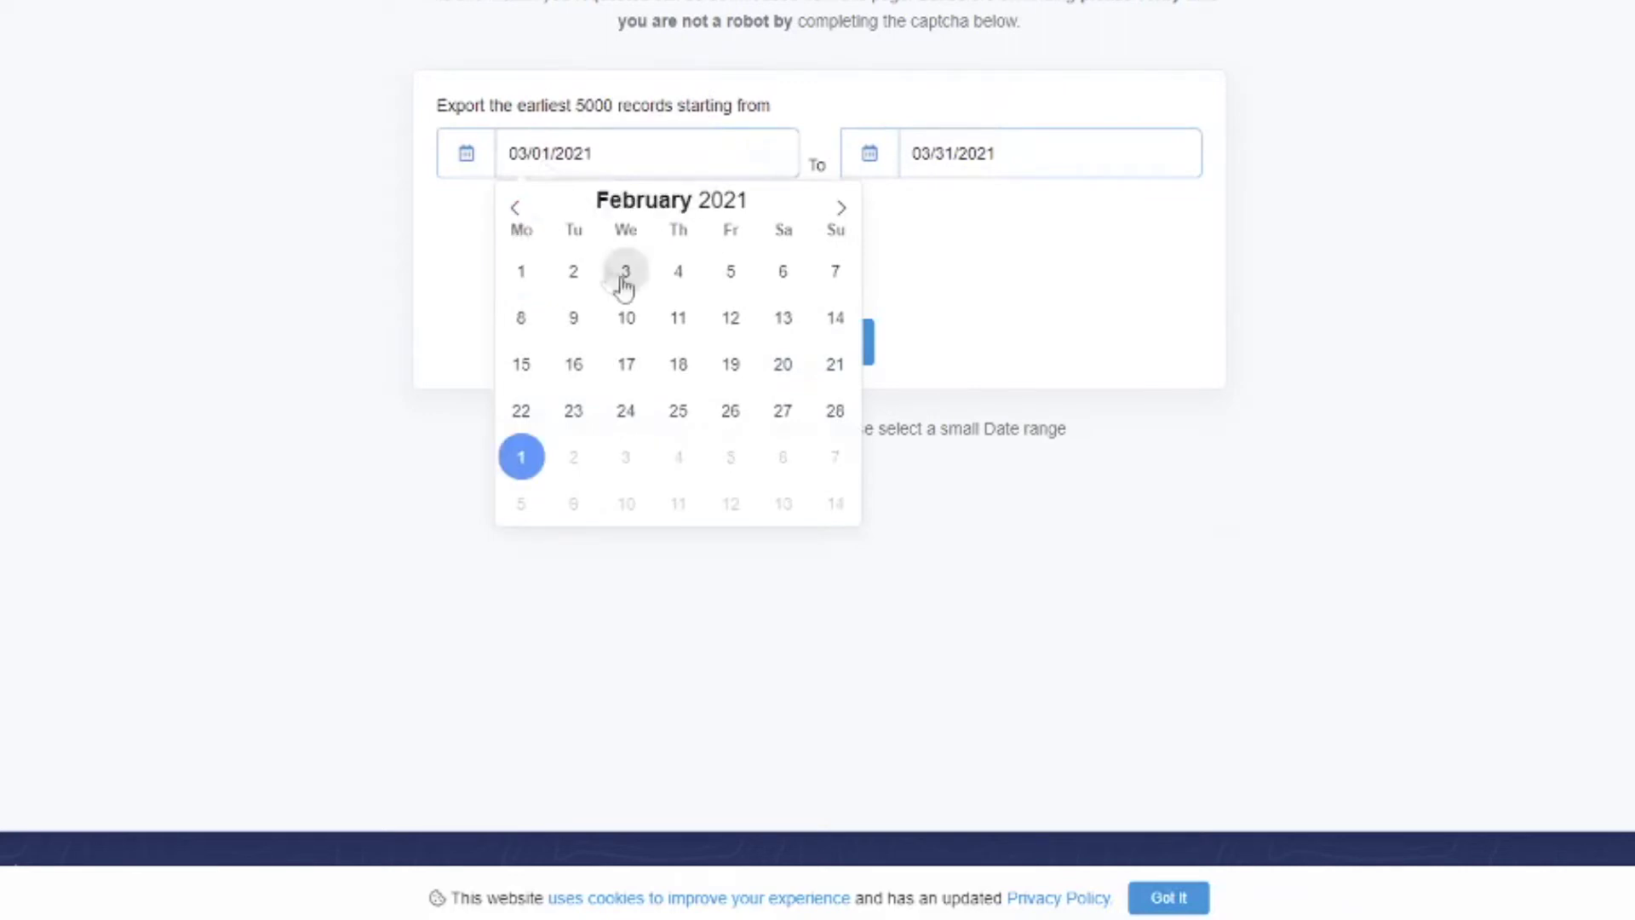
pyautogui.click(521, 280)
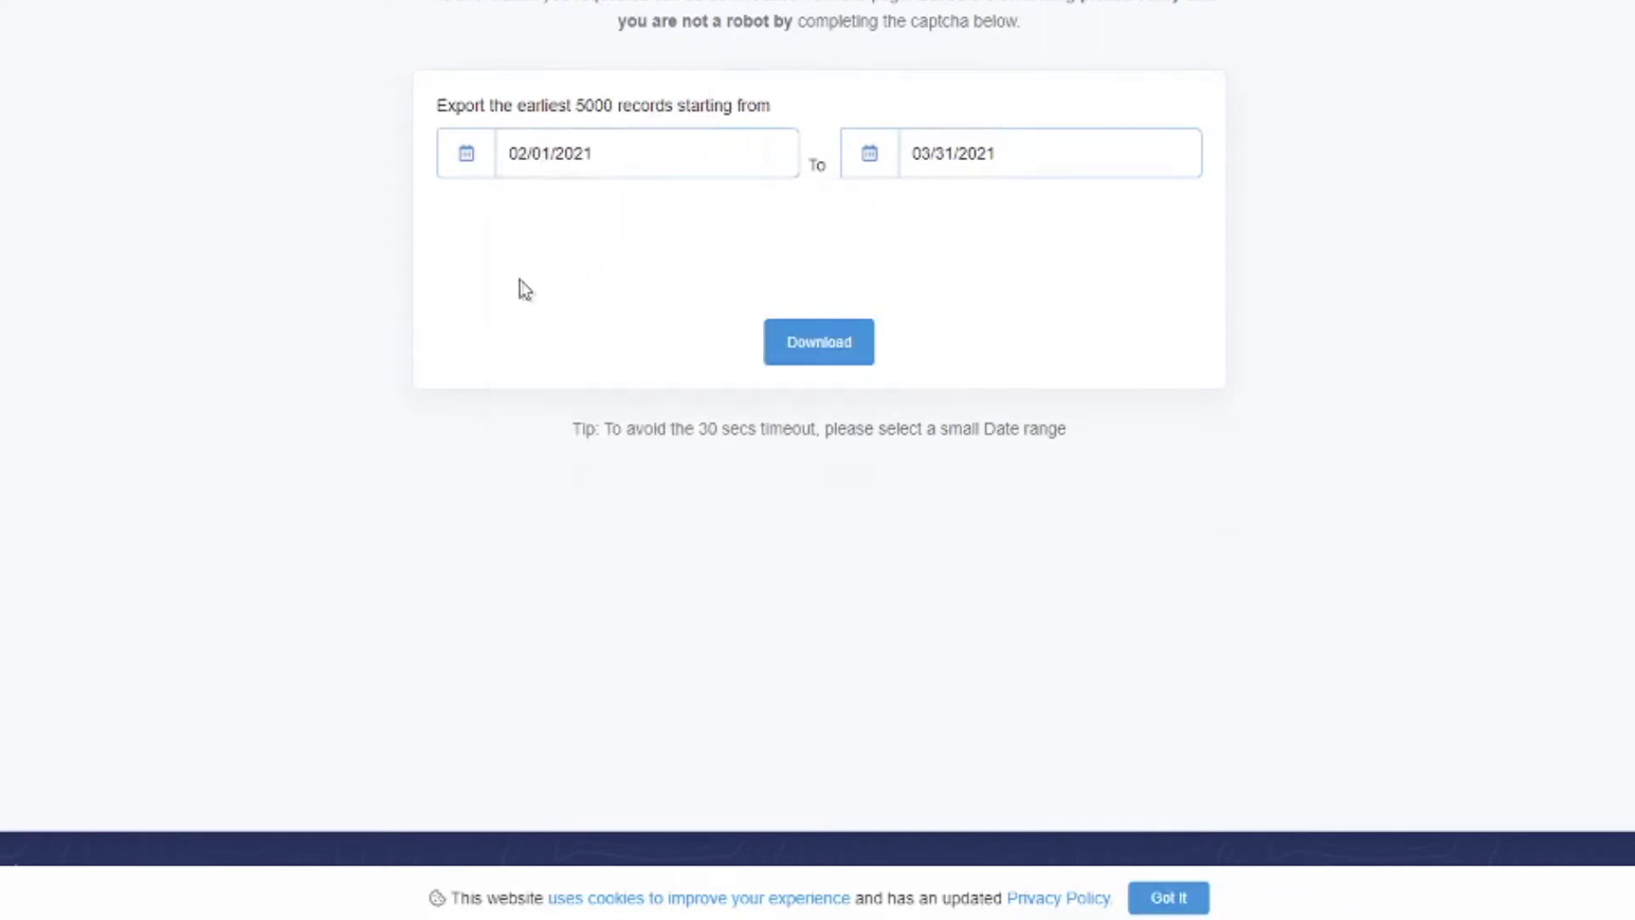
pyautogui.click(840, 341)
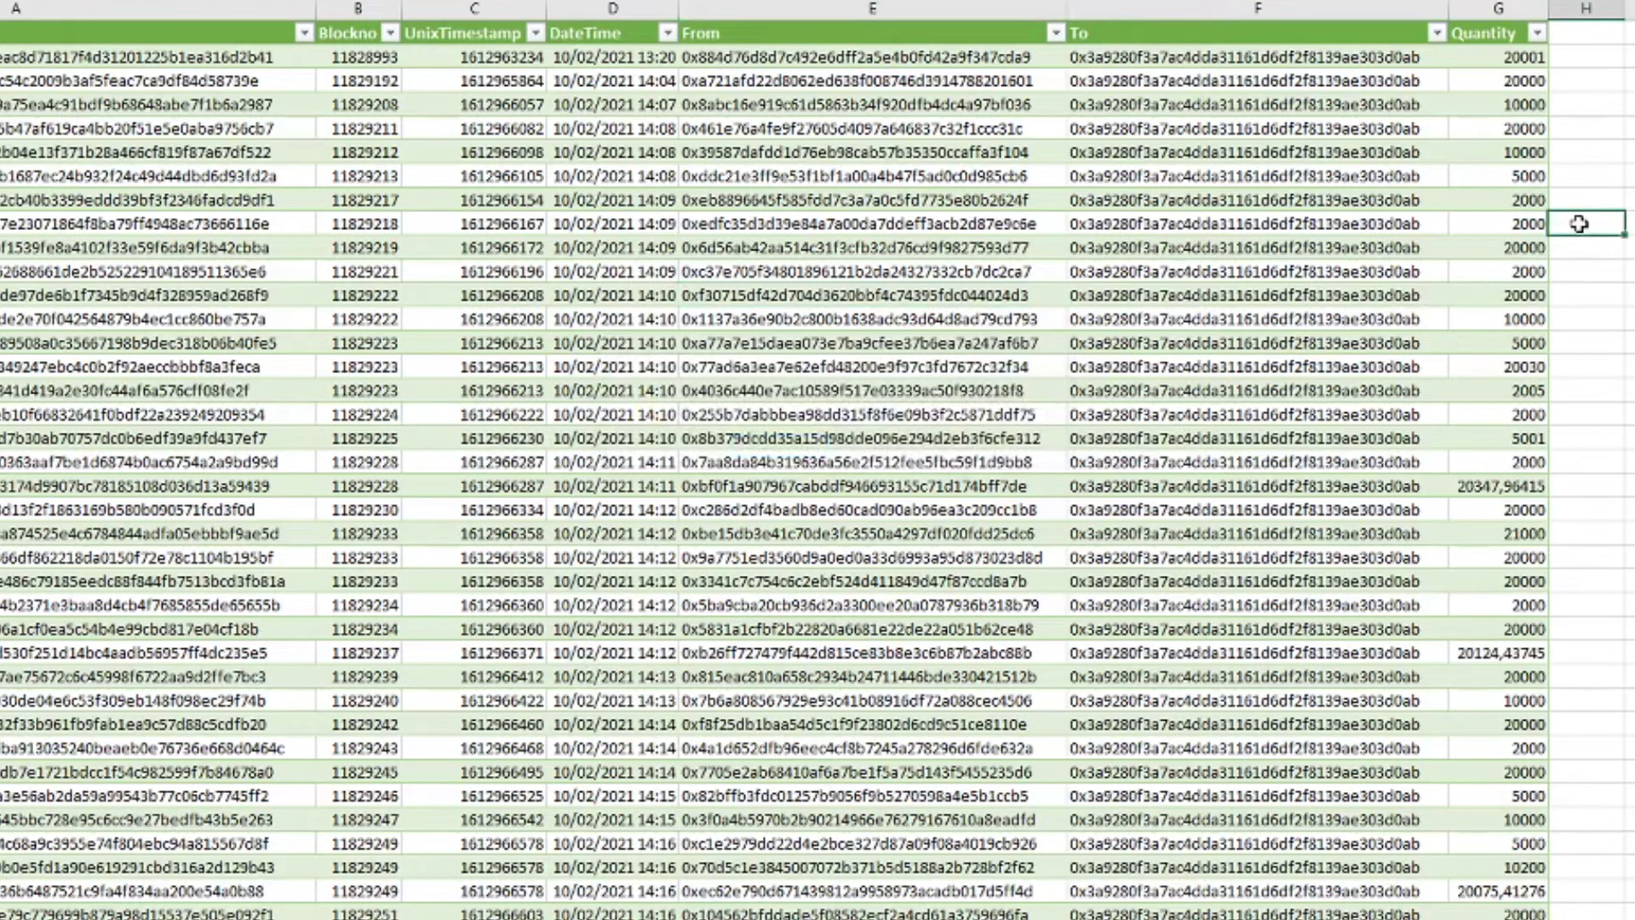
# Switch to the Excel spreadsheet and examine the exported transfers, including the rows filtered by sending address
pyautogui.scroll(-20, 1580, 223)
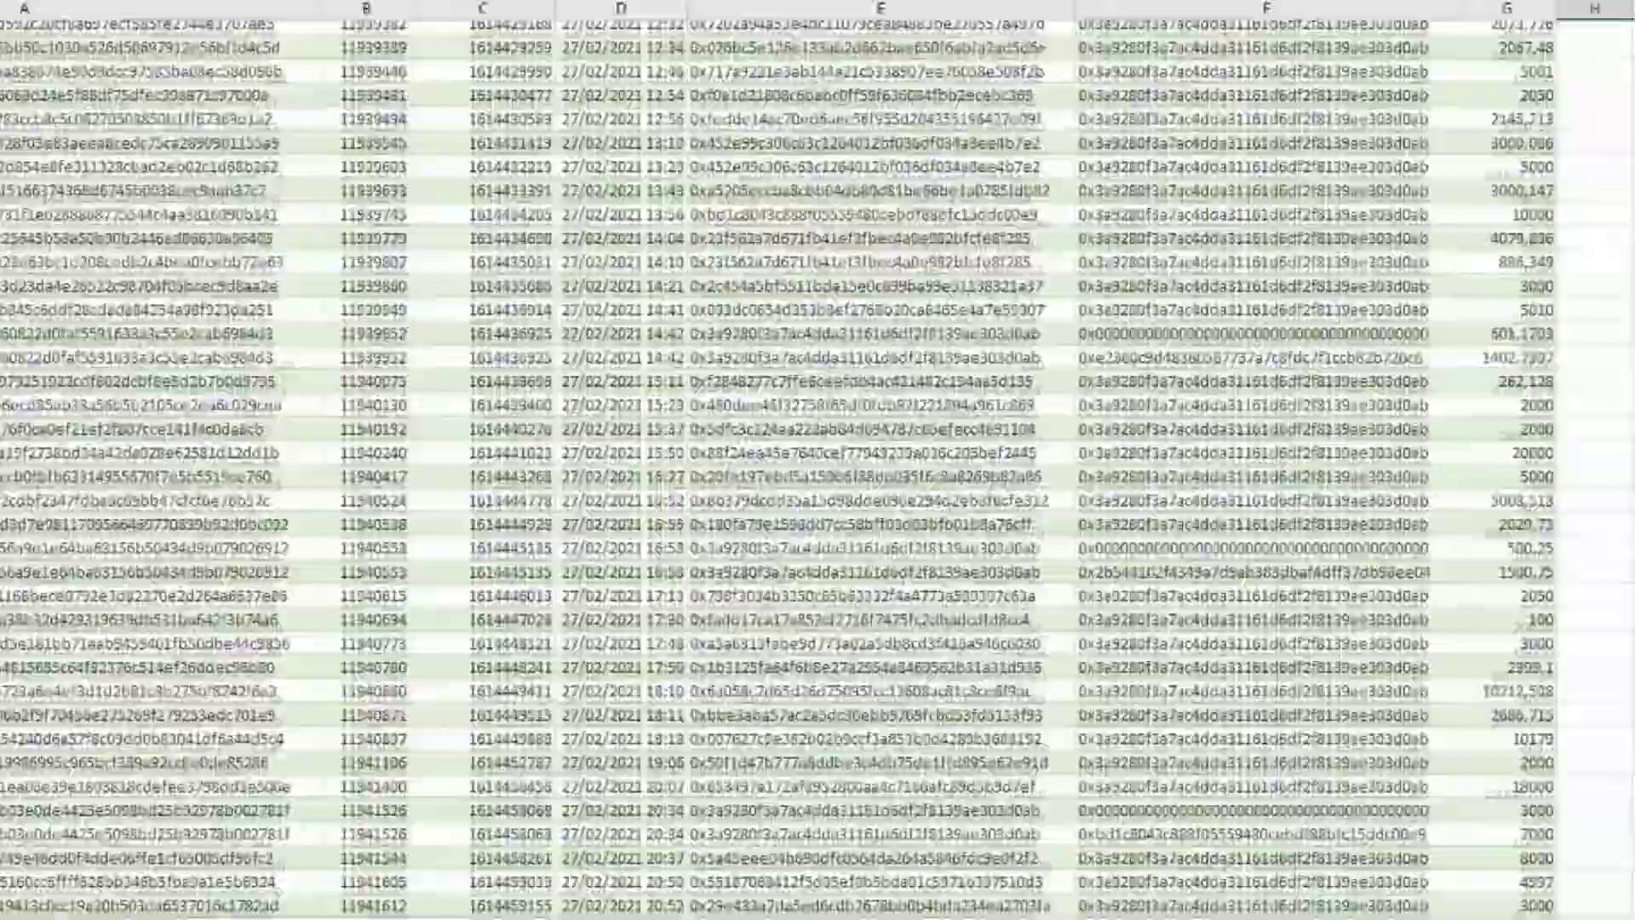
pyautogui.scroll(20, 1334, 149)
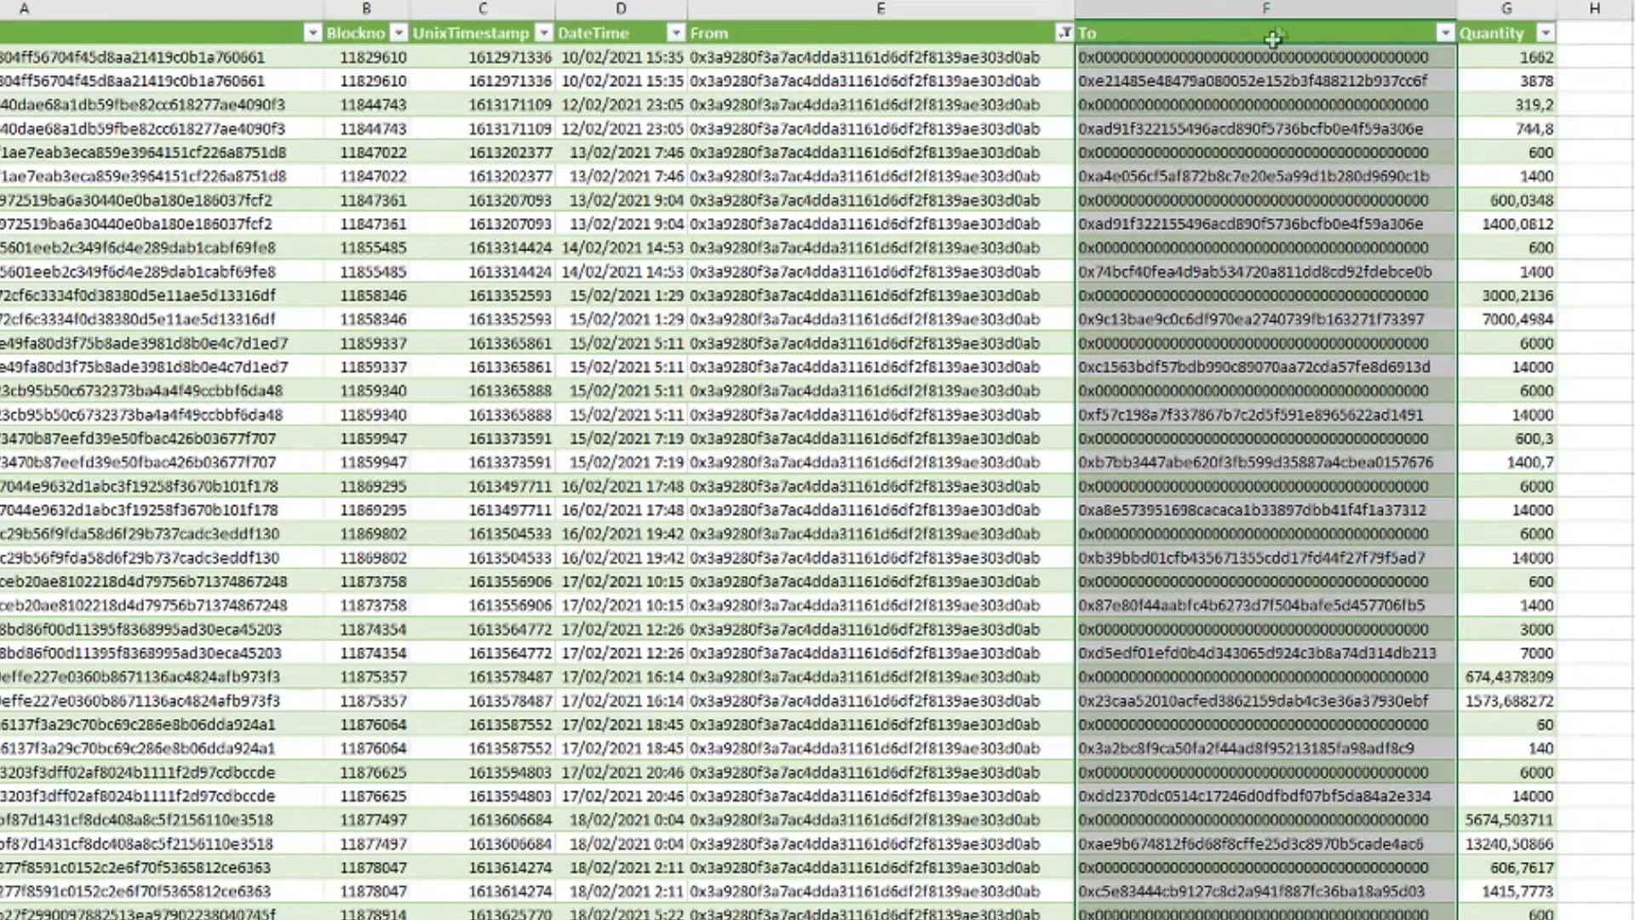
pyautogui.scroll(-1, 1298, 277)
pyautogui.scroll(-10, 1298, 277)
pyautogui.scroll(-15, 1592, 379)
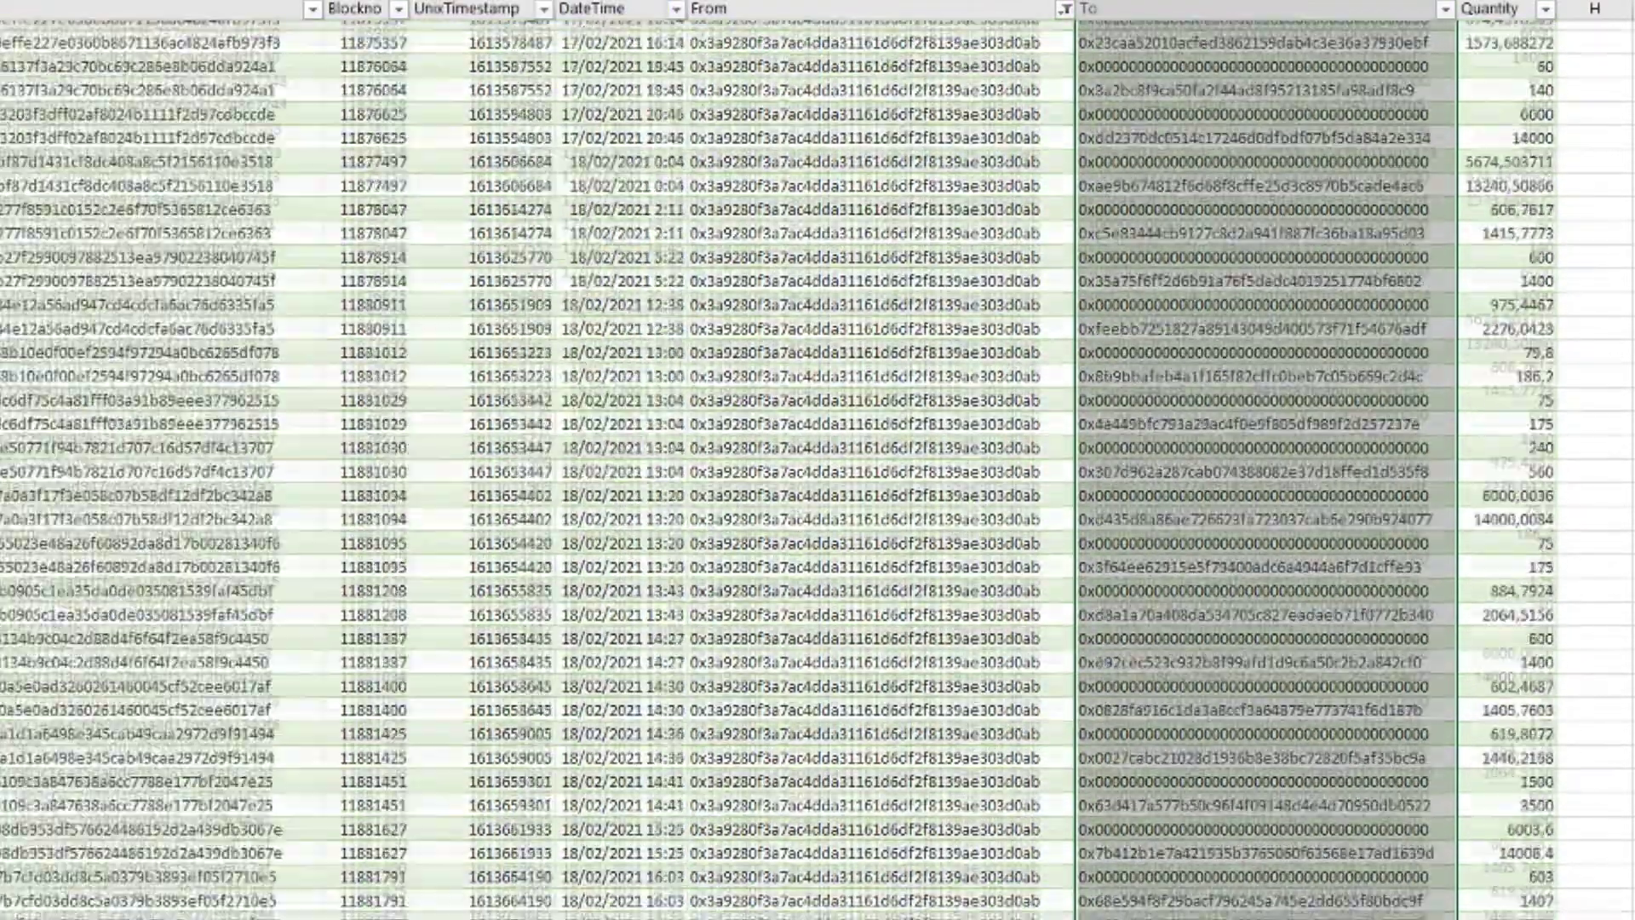
pyautogui.scroll(20, 778, 468)
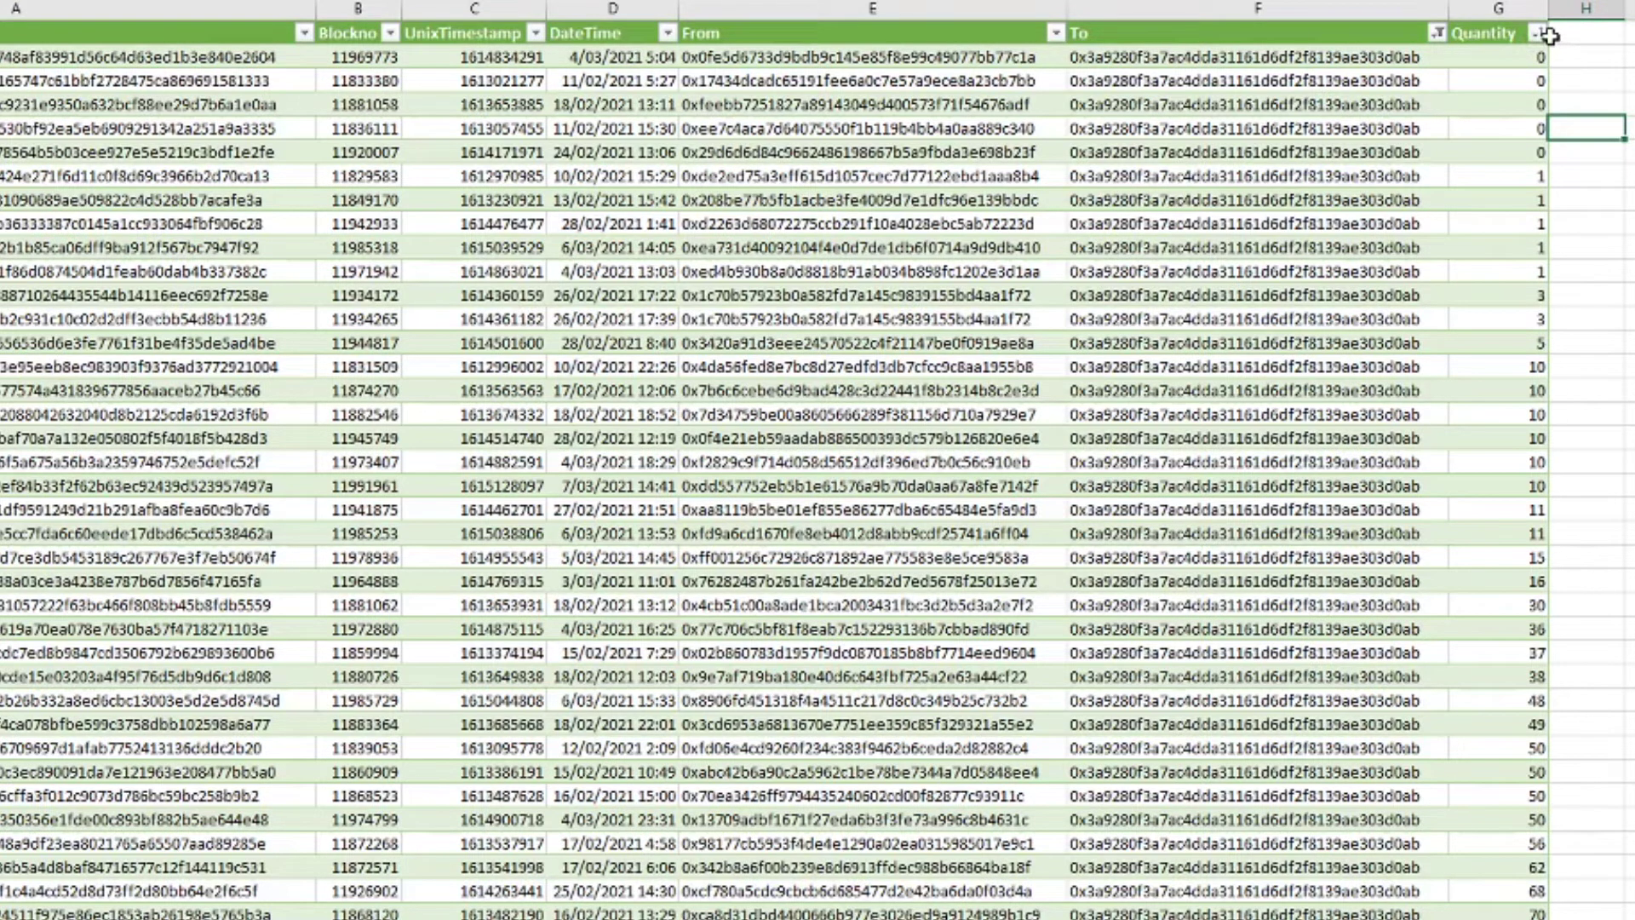
# Select all values in the Quantity column of the filtered incoming transfers and review them
pyautogui.click(1525, 56)
pyautogui.hotkey('ctrl', 'shift', 'Down')
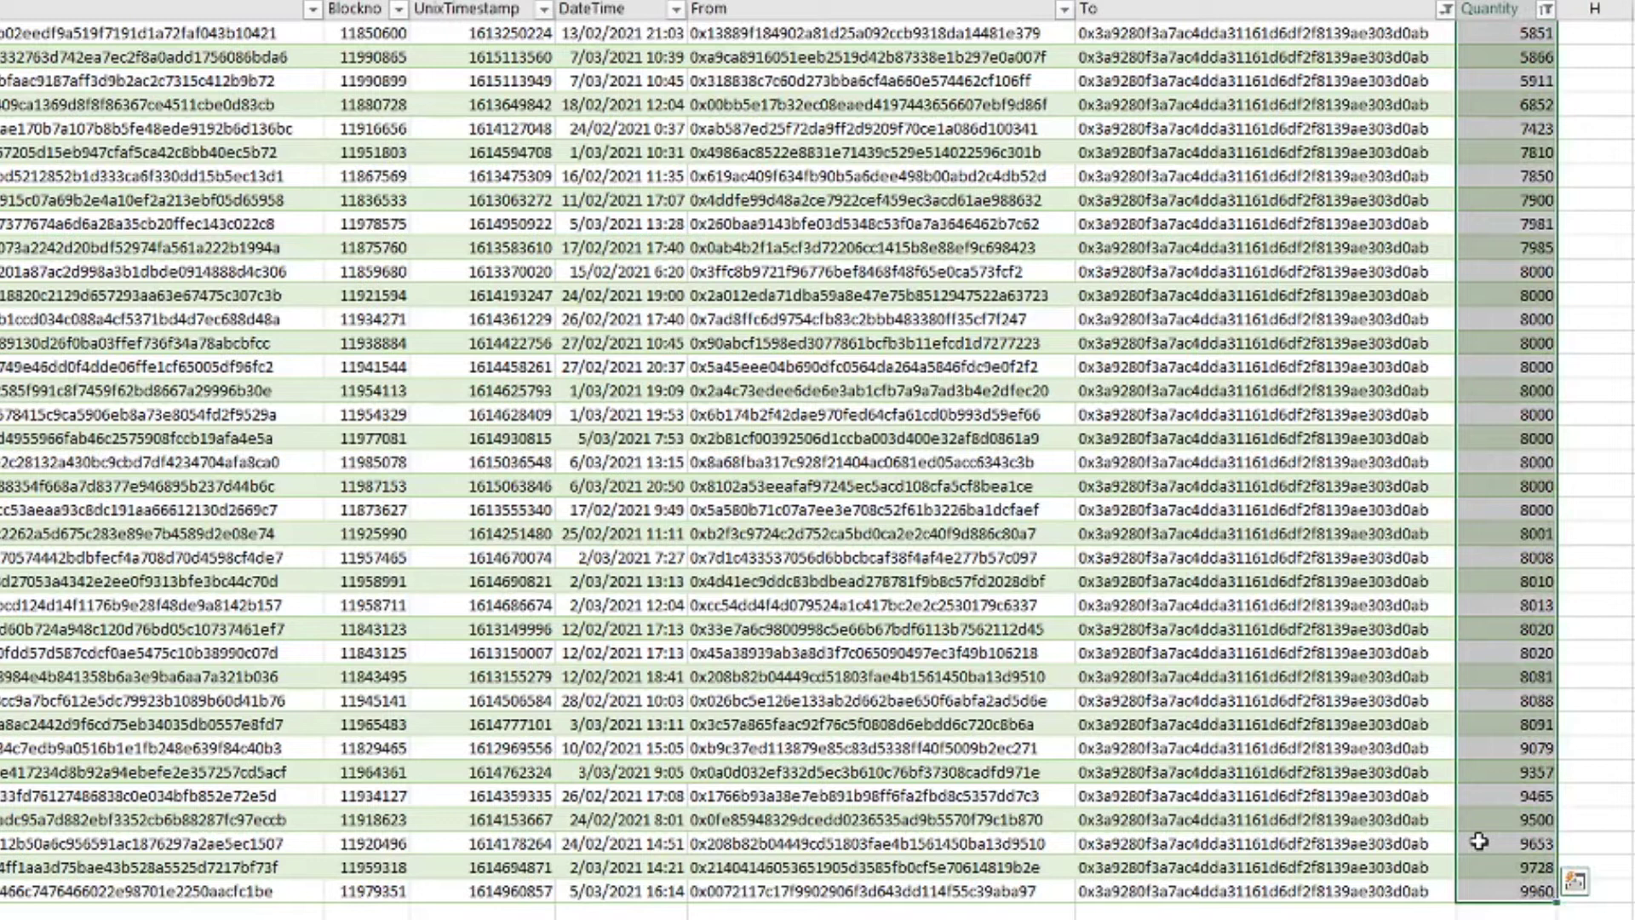
pyautogui.hotkey('ctrl', 'Home')
pyautogui.click(833, 56)
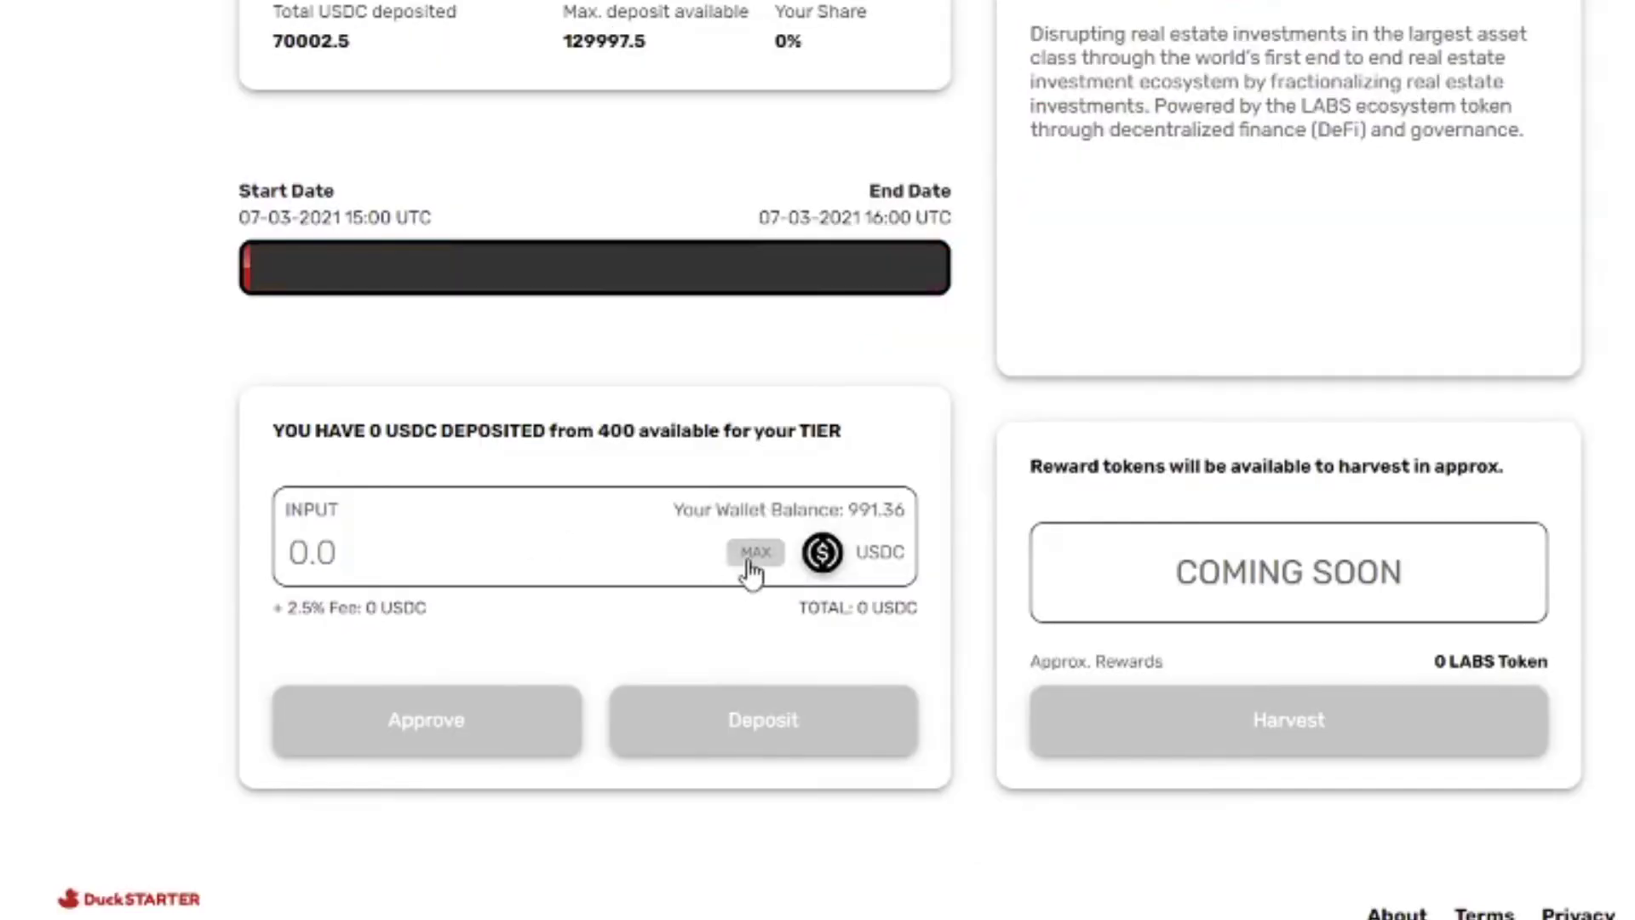
# Try to deposit the maximum 400 USDC into the L.A.B.S pool, choosing the Fast gas fee and submitting the deposit again
pyautogui.click(751, 558)
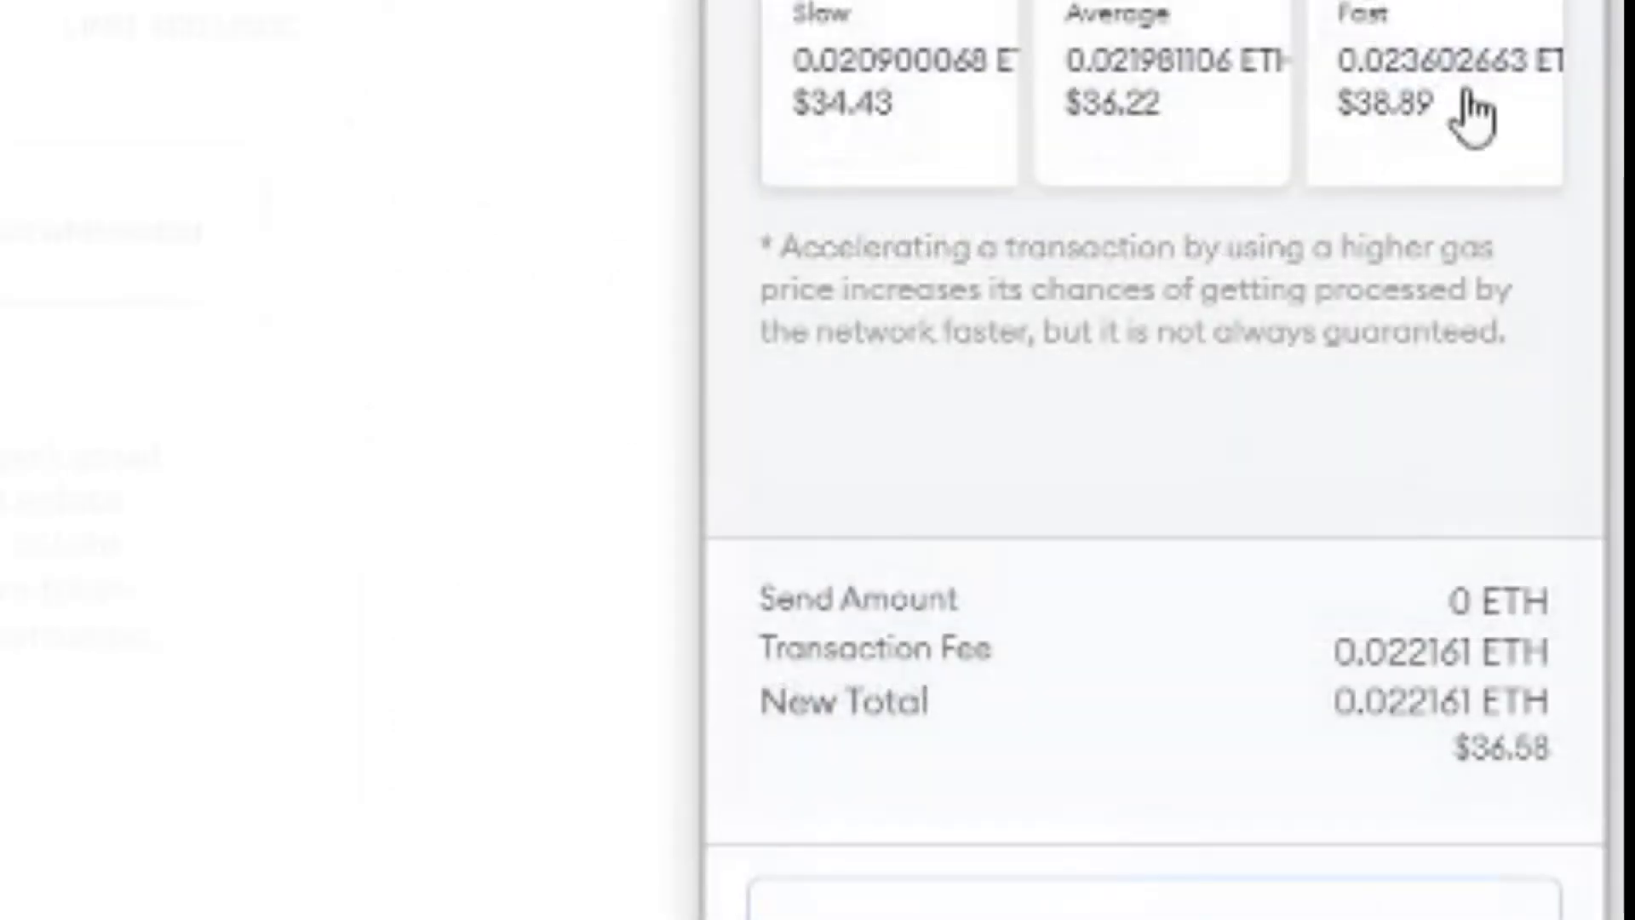
pyautogui.click(1459, 95)
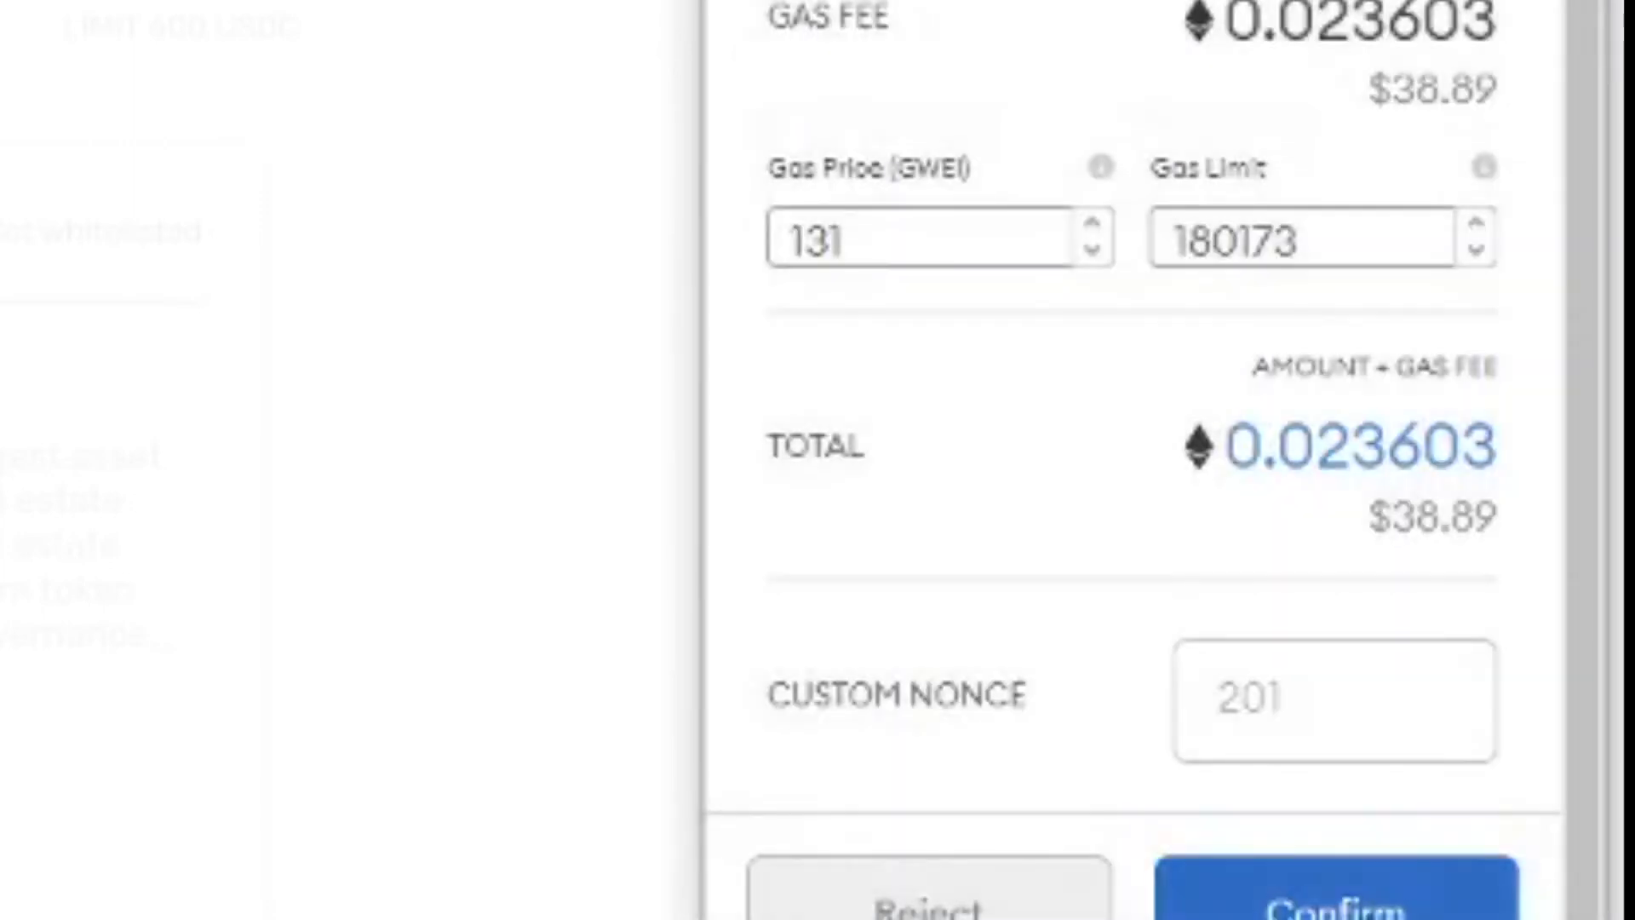
pyautogui.click(1336, 903)
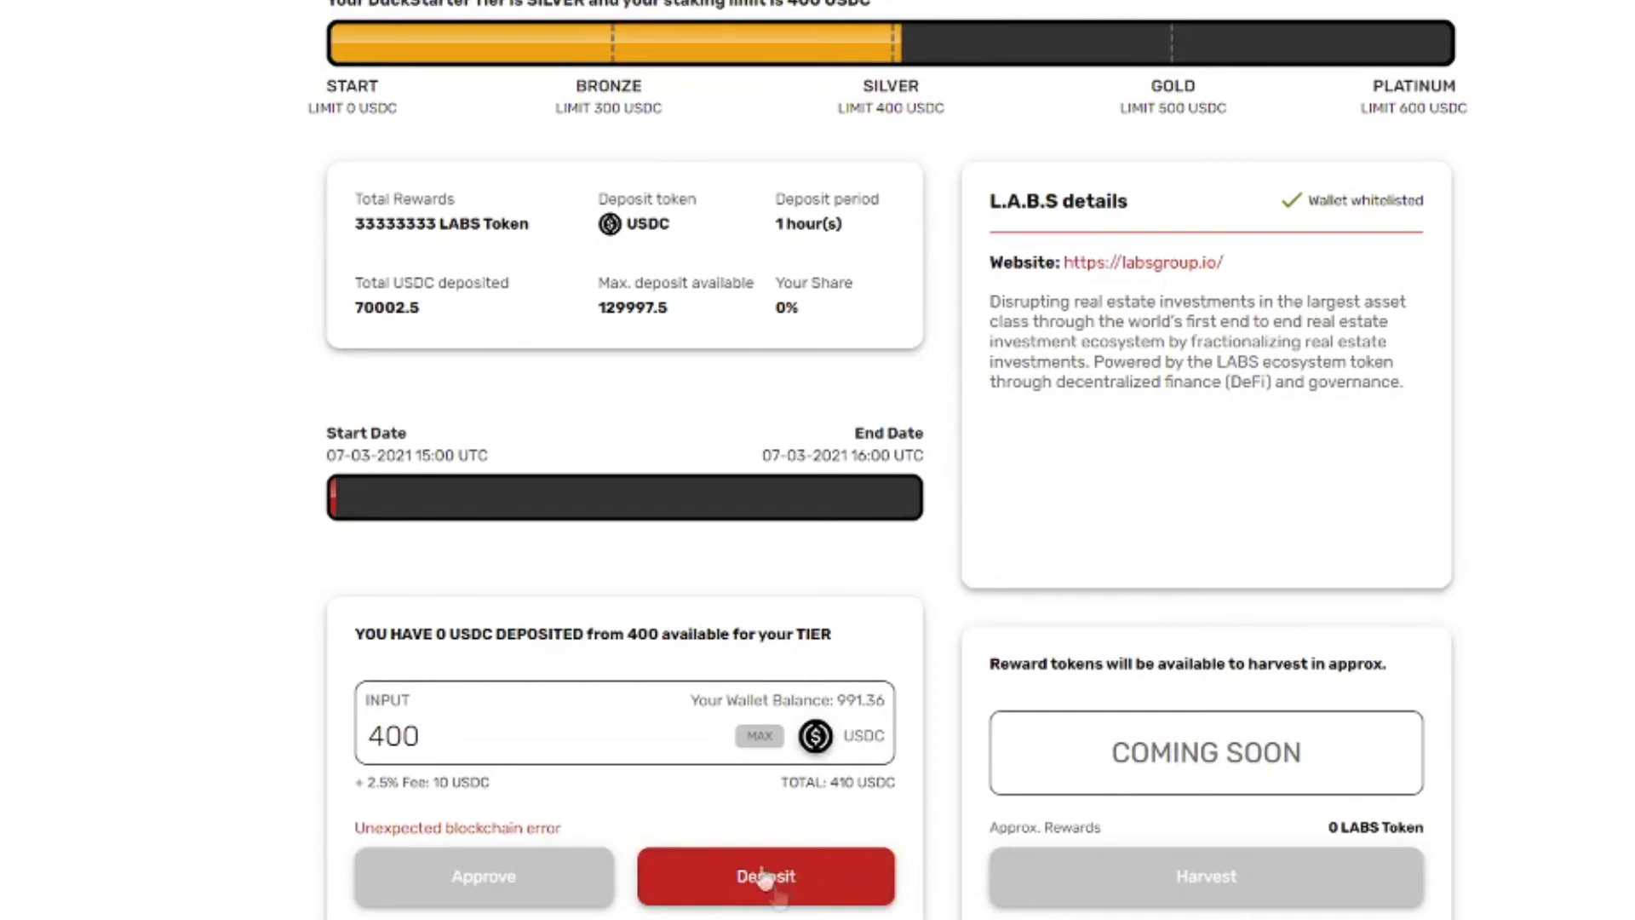
pyautogui.click(809, 894)
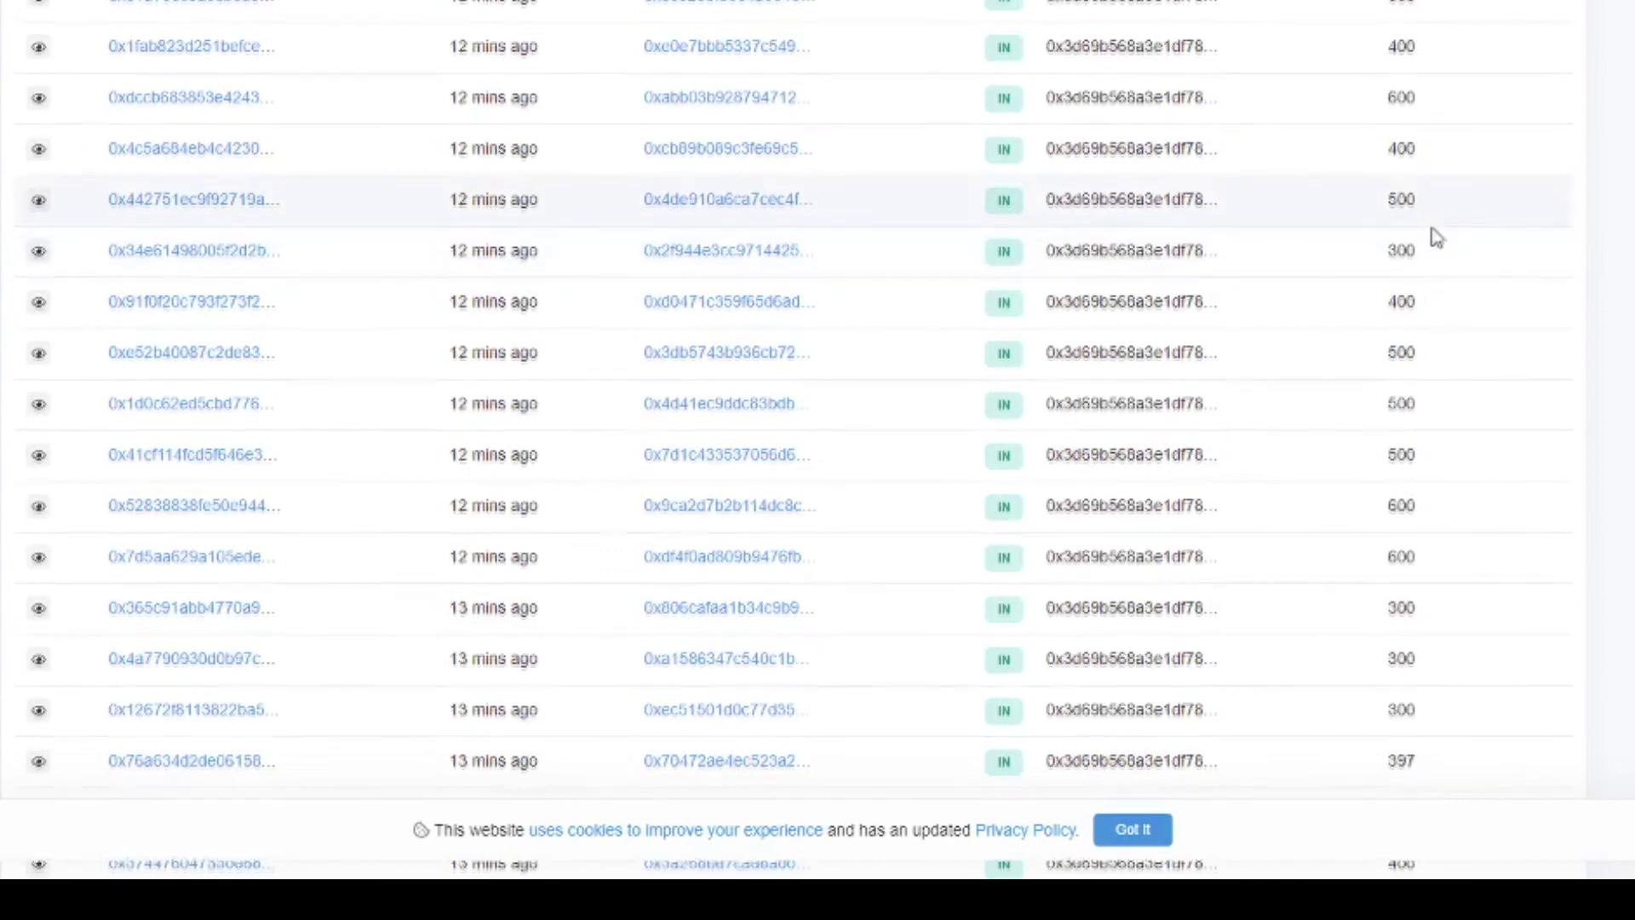
# On Etherscan, examine the ages and quantities of the incoming transfers on page 10 and the page before it
pyautogui.scroll(-10, 1448, 255)
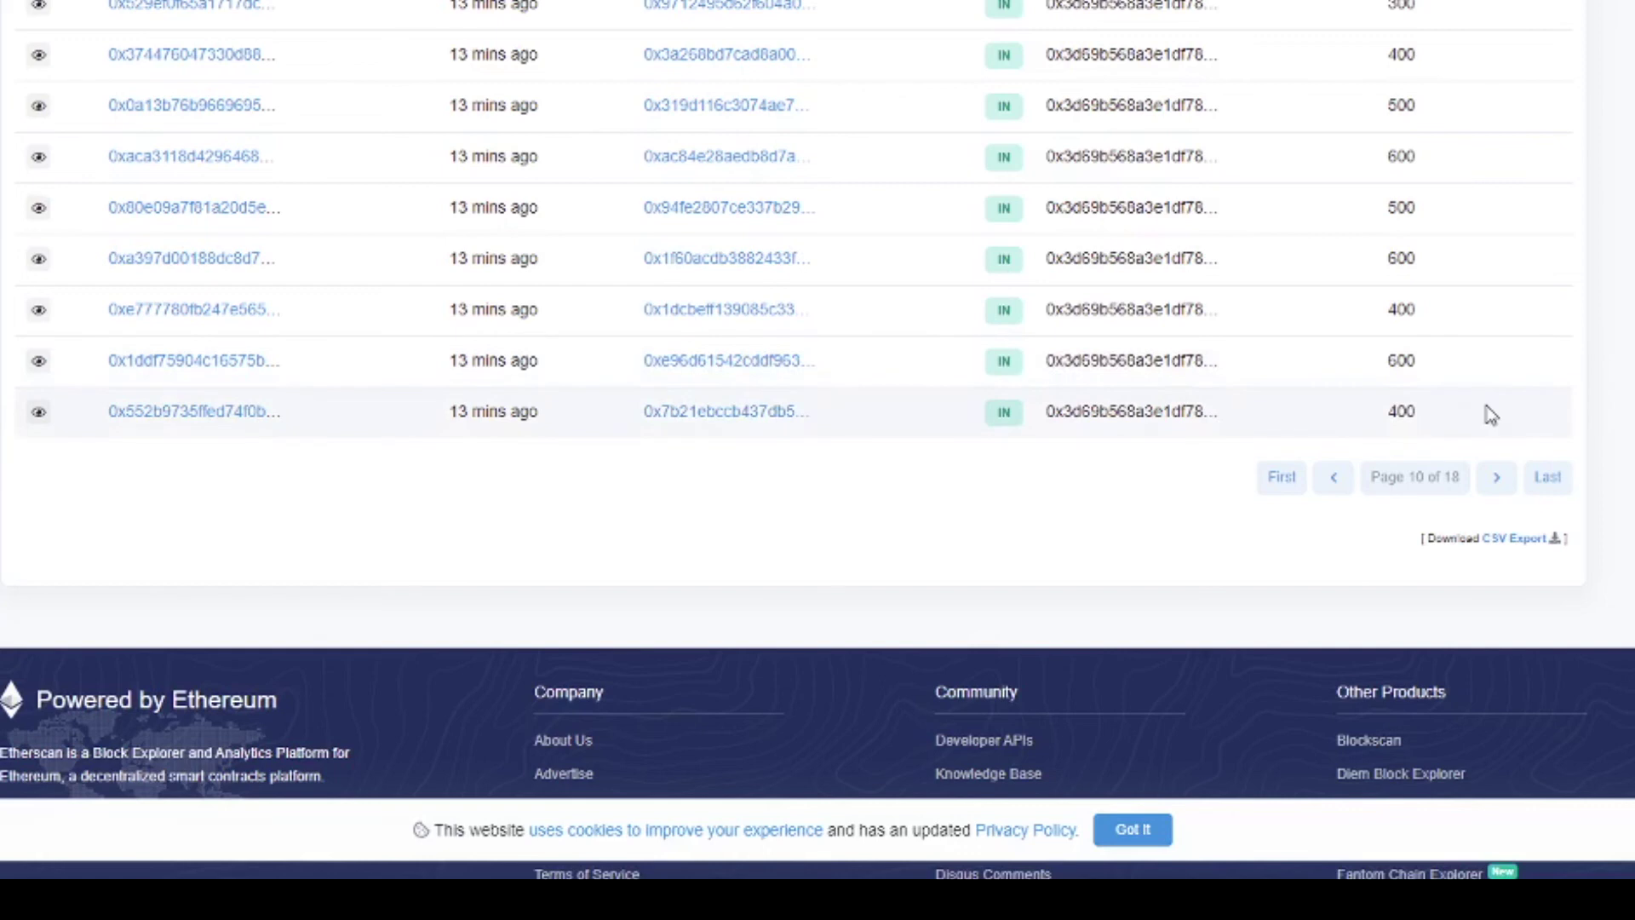
pyautogui.click(1333, 477)
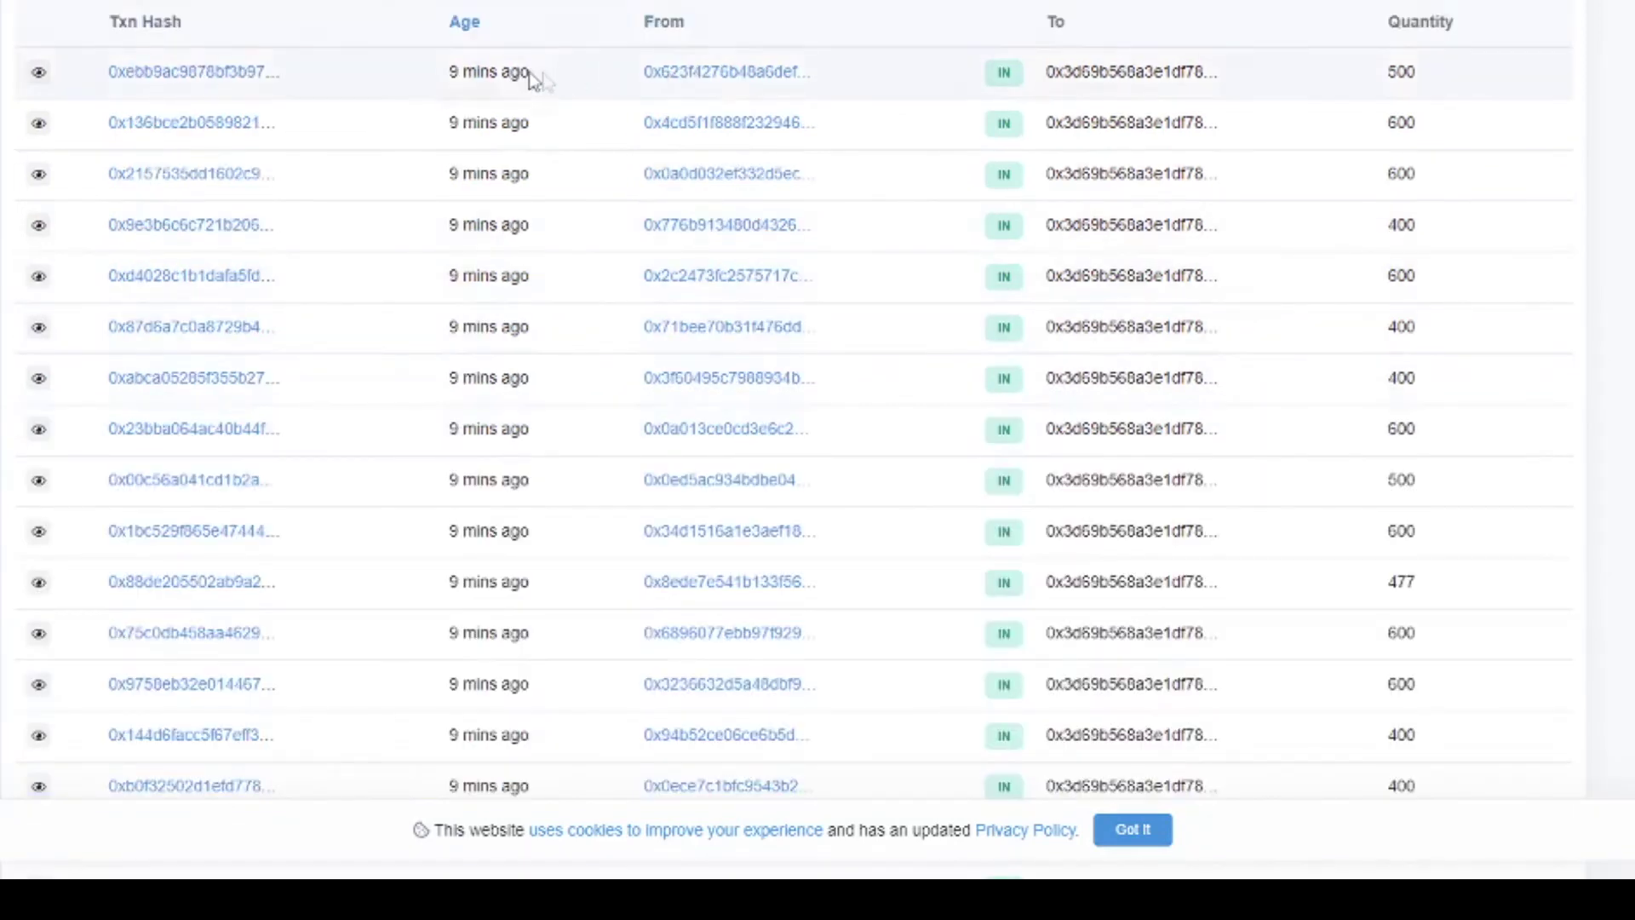
pyautogui.scroll(-10, 549, 79)
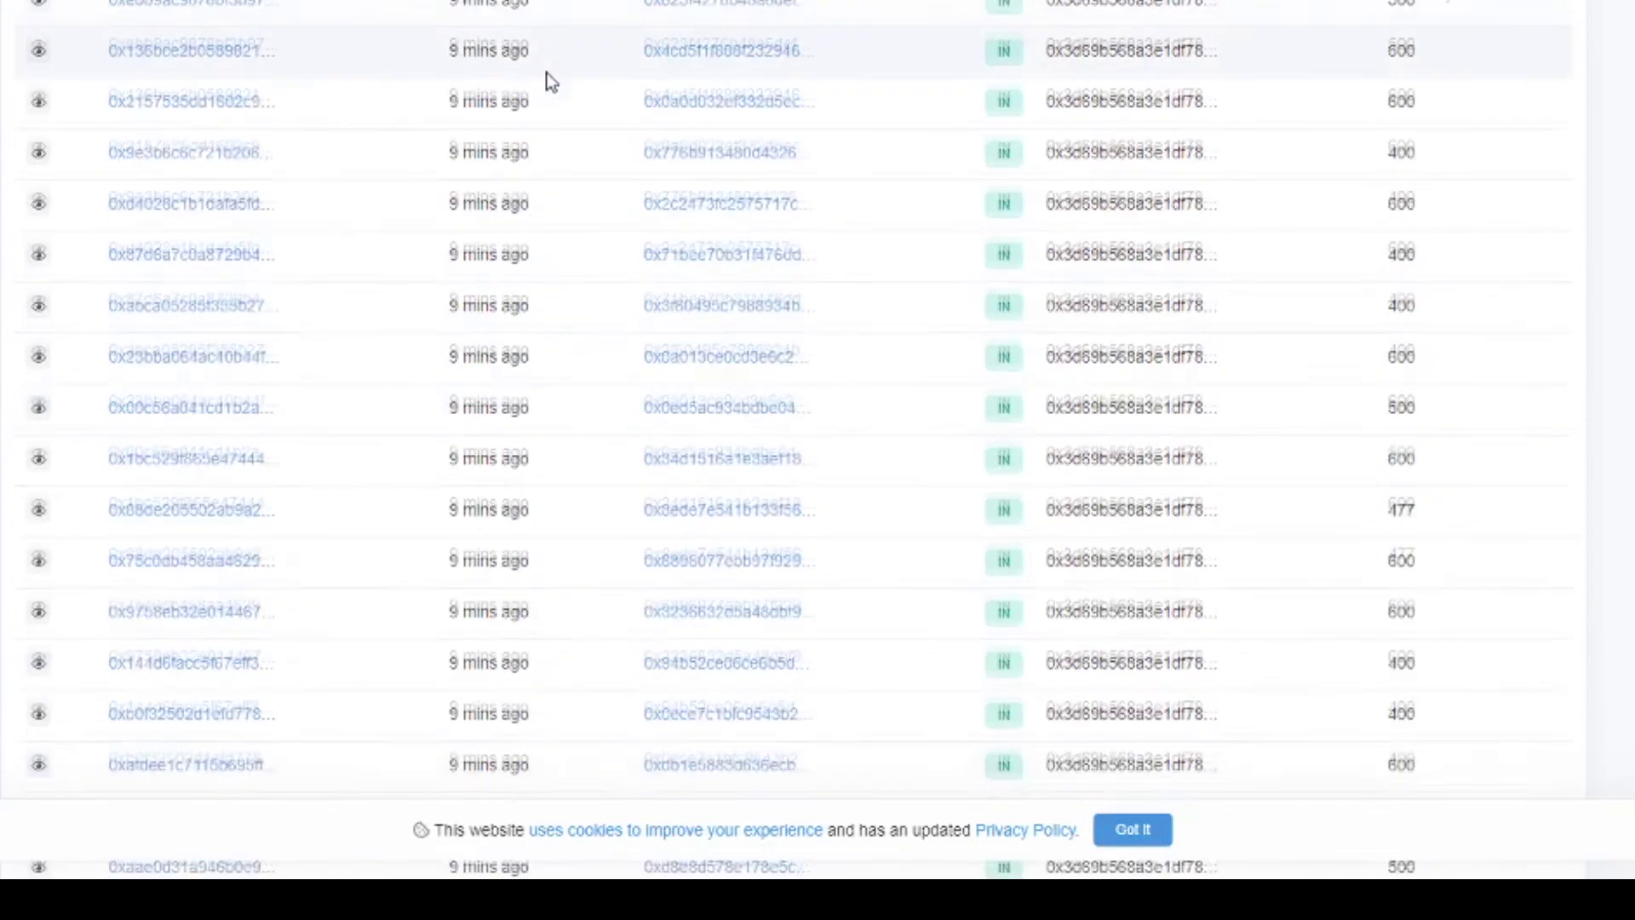
pyautogui.scroll(8, 541, 88)
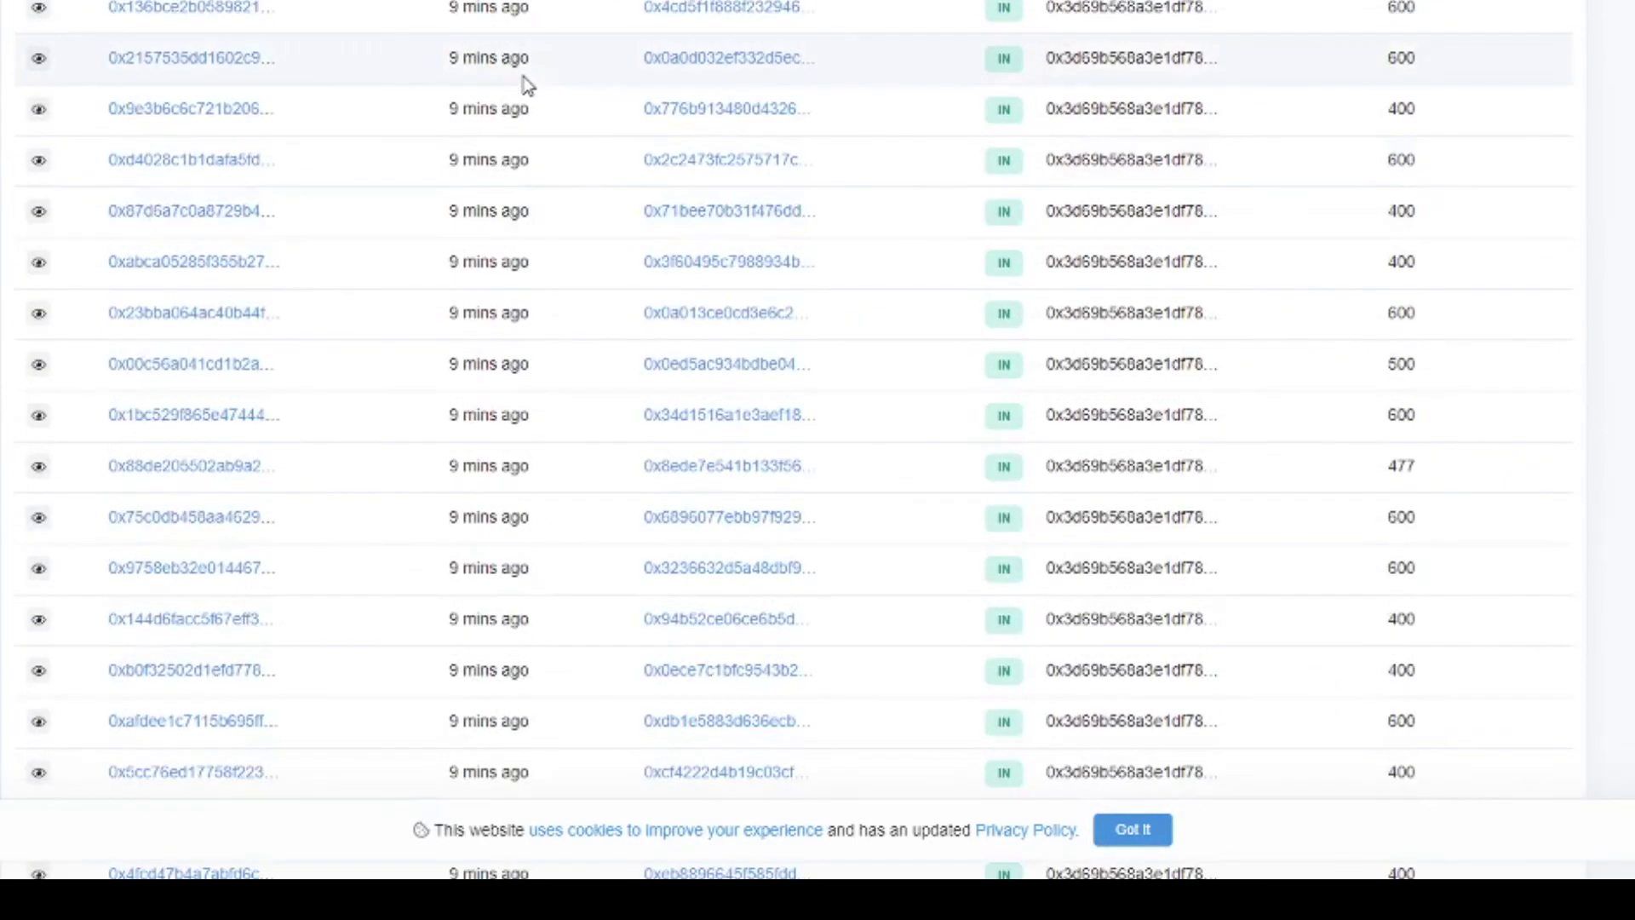